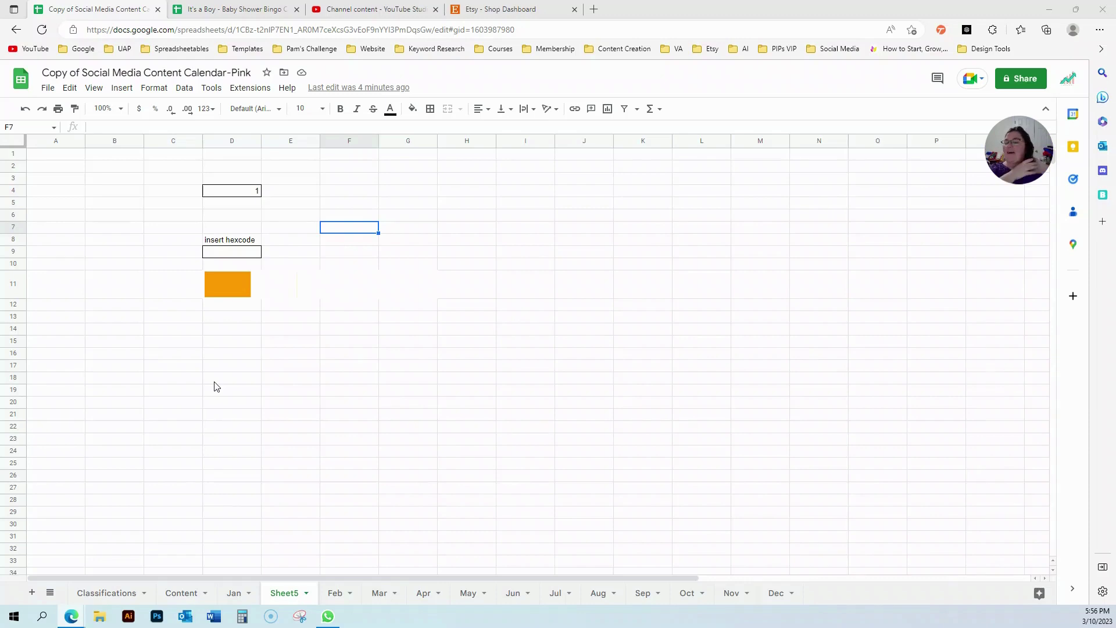
Add an E4 reference to the max setting of the D11 sparkline formula.
left_click(238, 275)
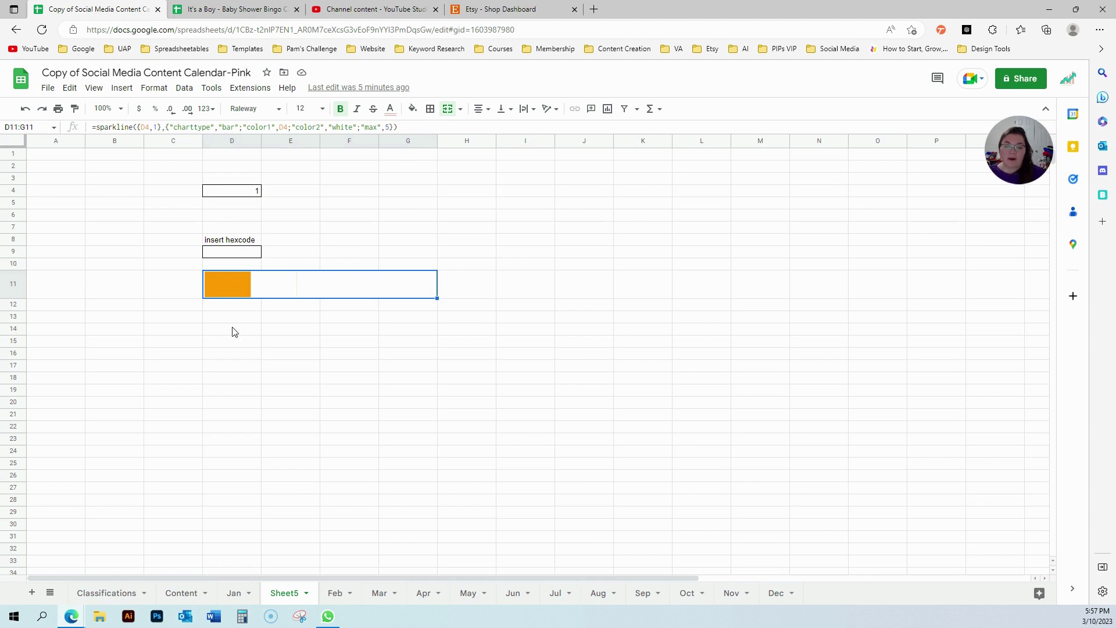
left_click(237, 193)
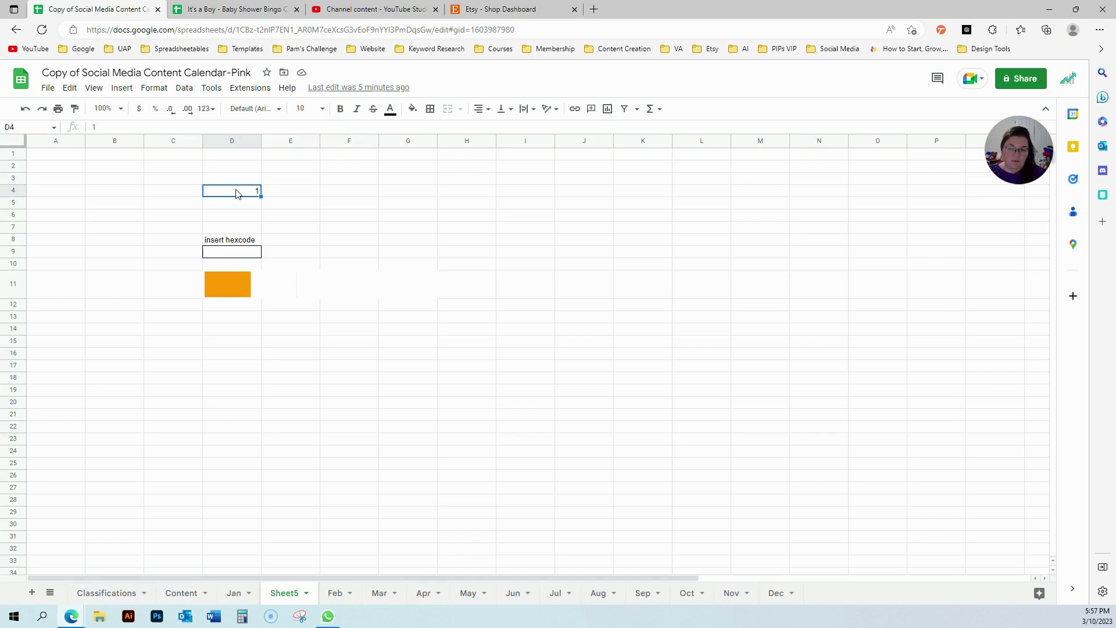
left_click(215, 284)
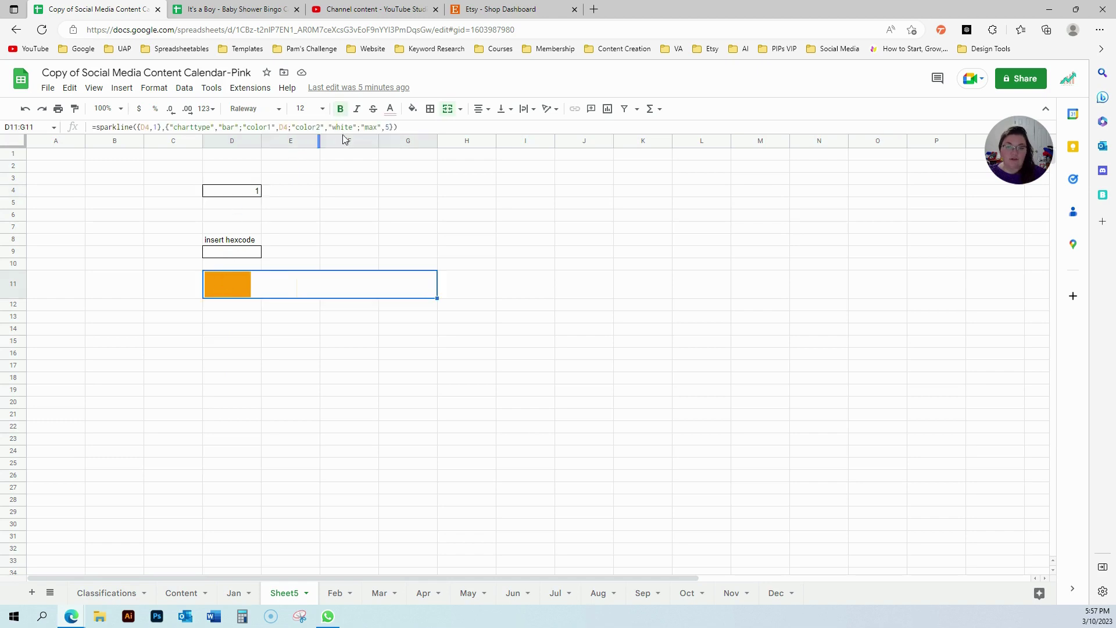
left_click(387, 127)
left_click(267, 193)
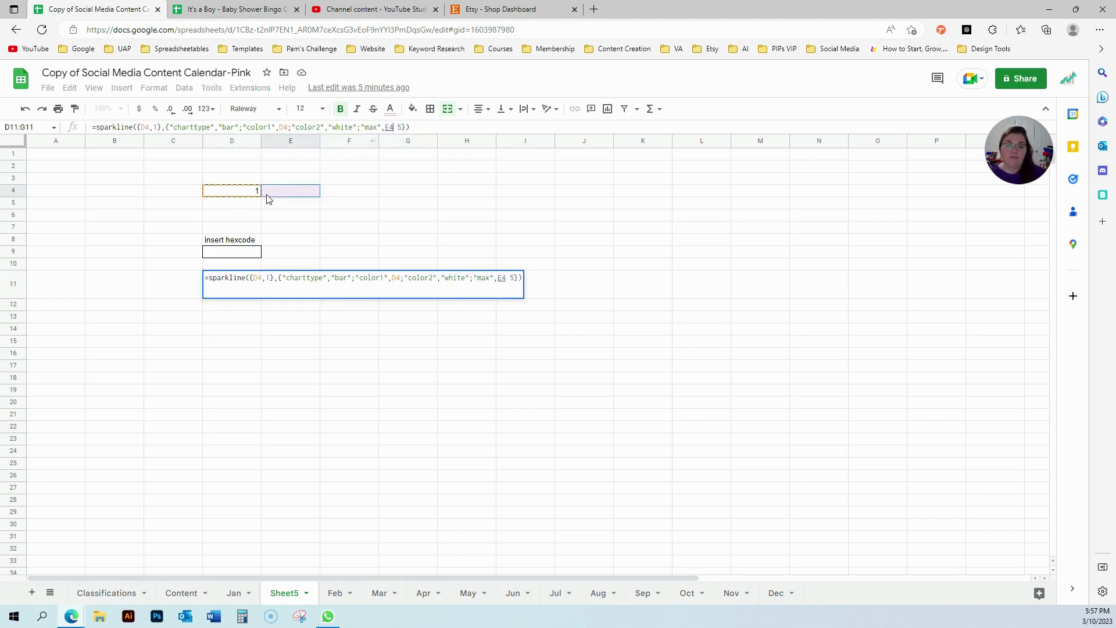
key("Return")
Enter 3, then 4, in D4 and watch the orange bar grow.
left_click(244, 196)
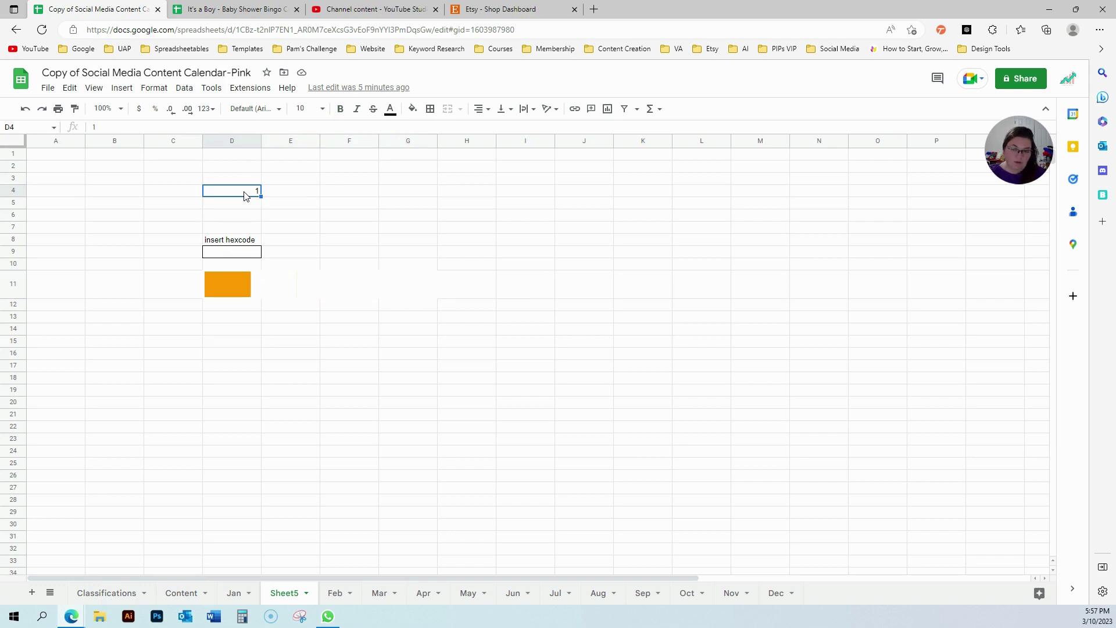
type("3")
key("Return")
left_click(245, 192)
double_click(244, 192)
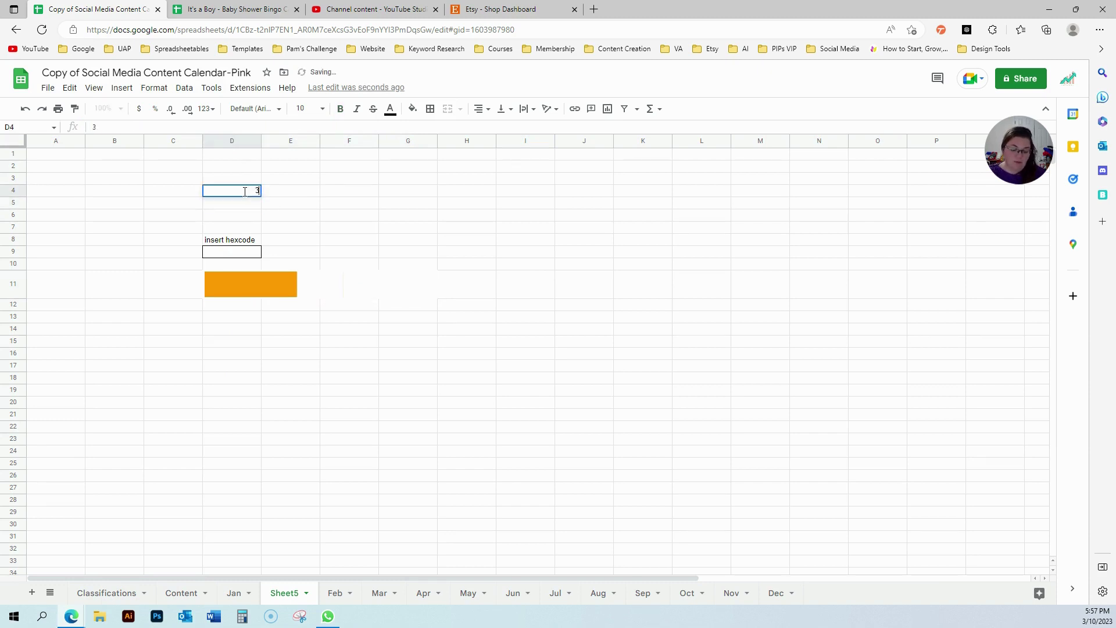
key("Return")
left_click(244, 192)
type("4")
key("Return")
Raise D4 to 5, try 6, then set it back to 5 so the bar fills.
left_click(244, 196)
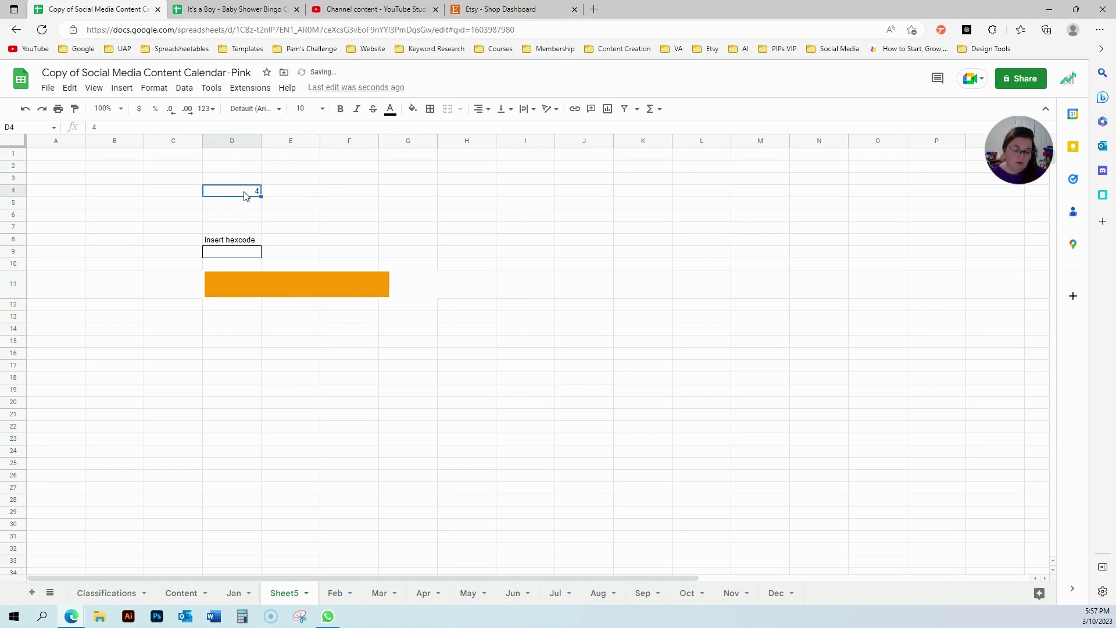
type("5")
key("Return")
left_click(244, 192)
type("6")
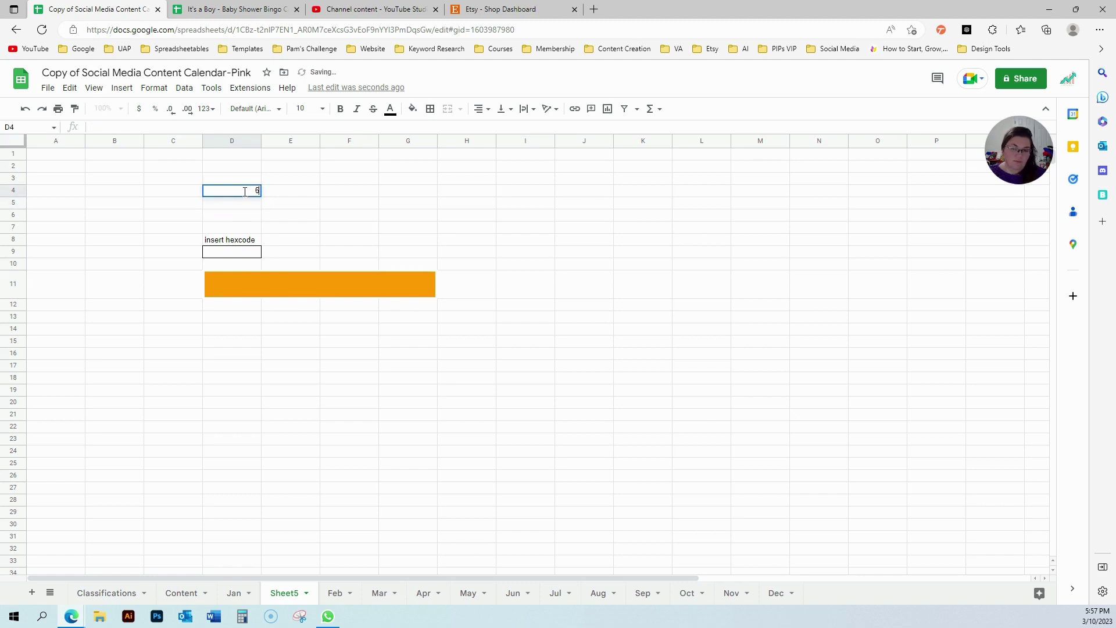
key("Return")
left_click(246, 191)
type("5")
key("Return")
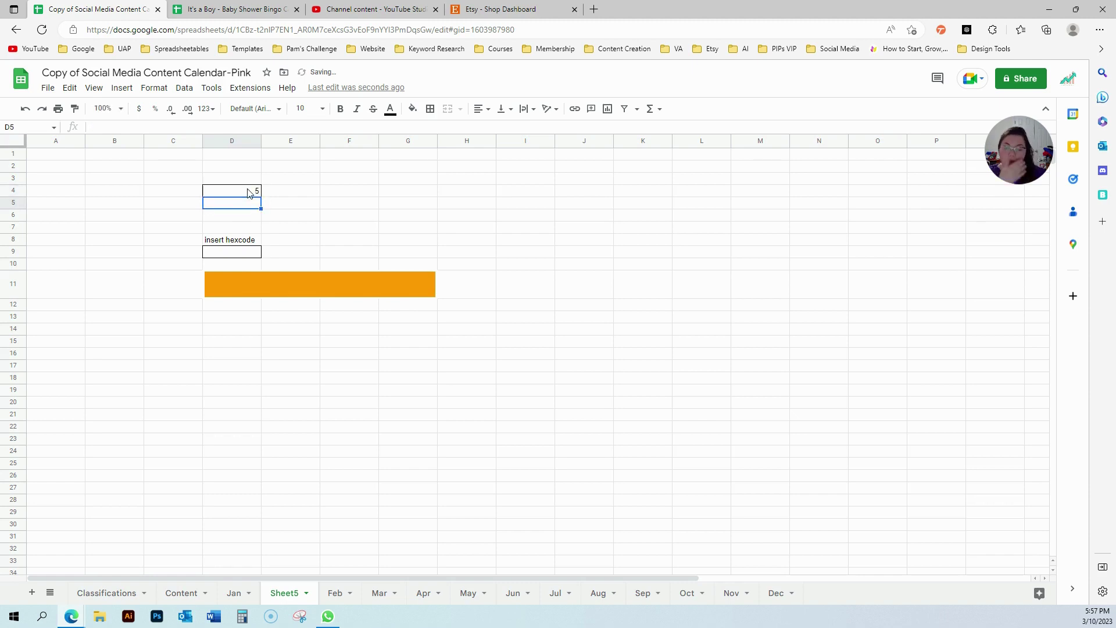
Replace the D4 reference after color1 in D11's sparkline formula with D9.
left_click(250, 252)
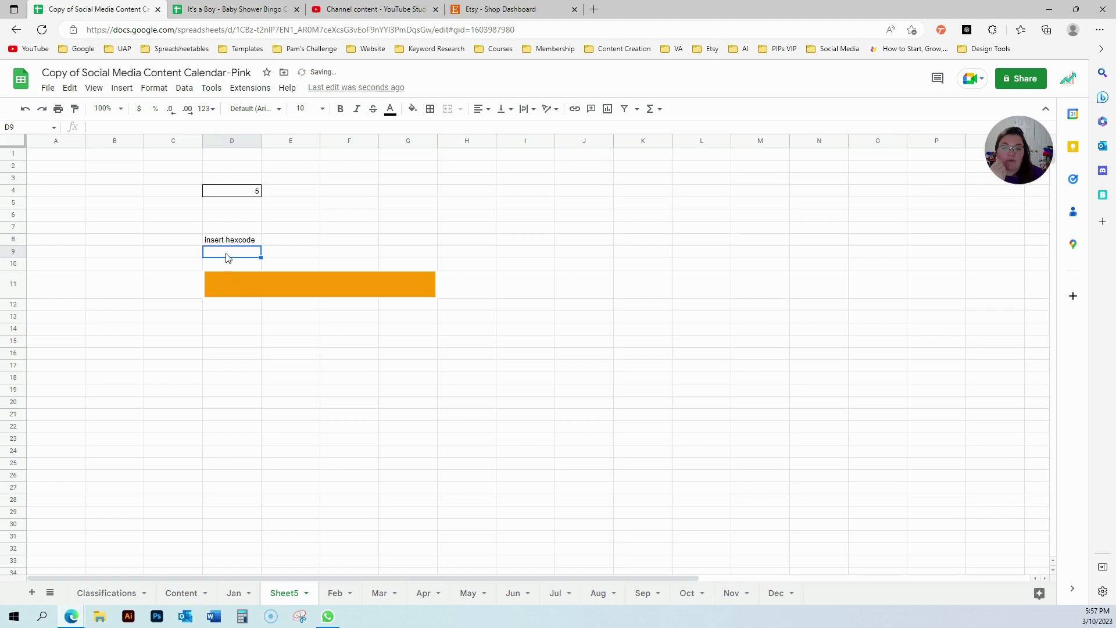
left_click(229, 280)
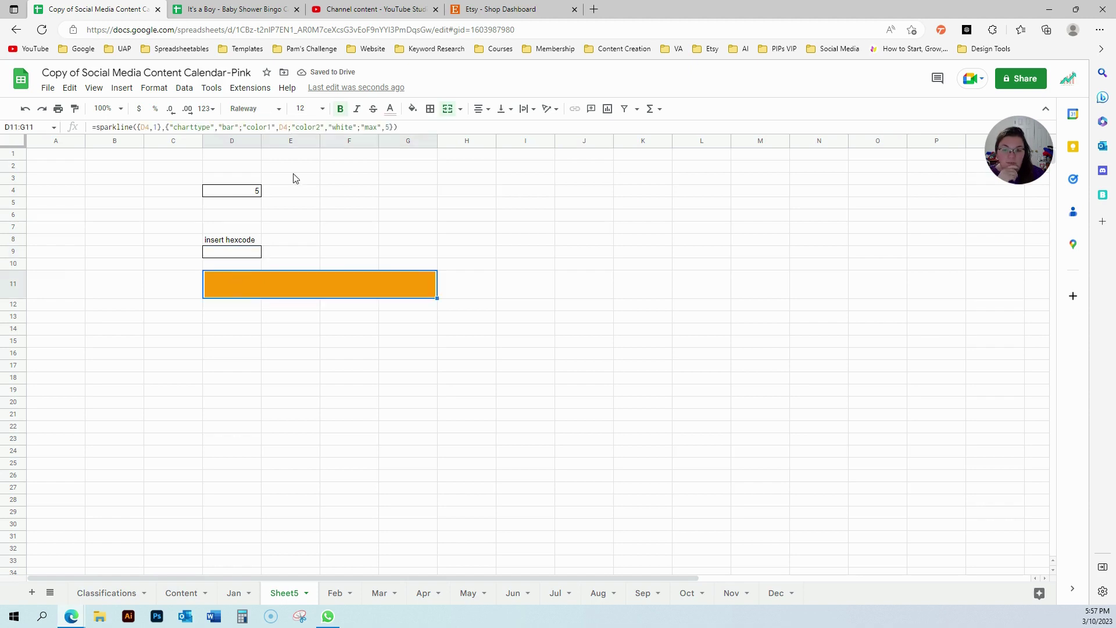
double_click(283, 127)
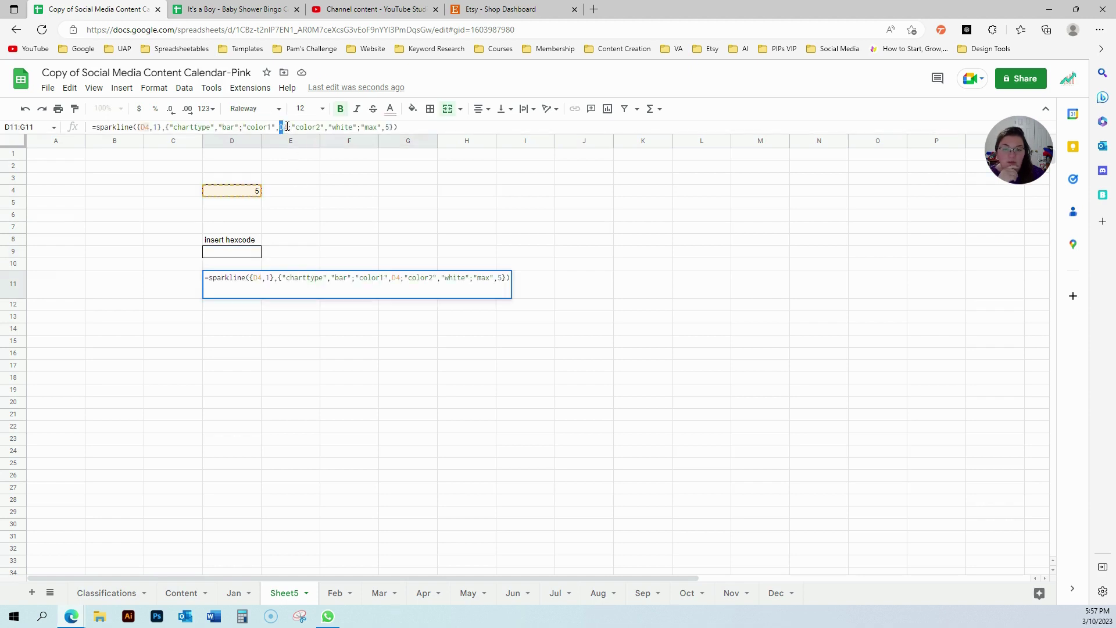
key("BackSpace")
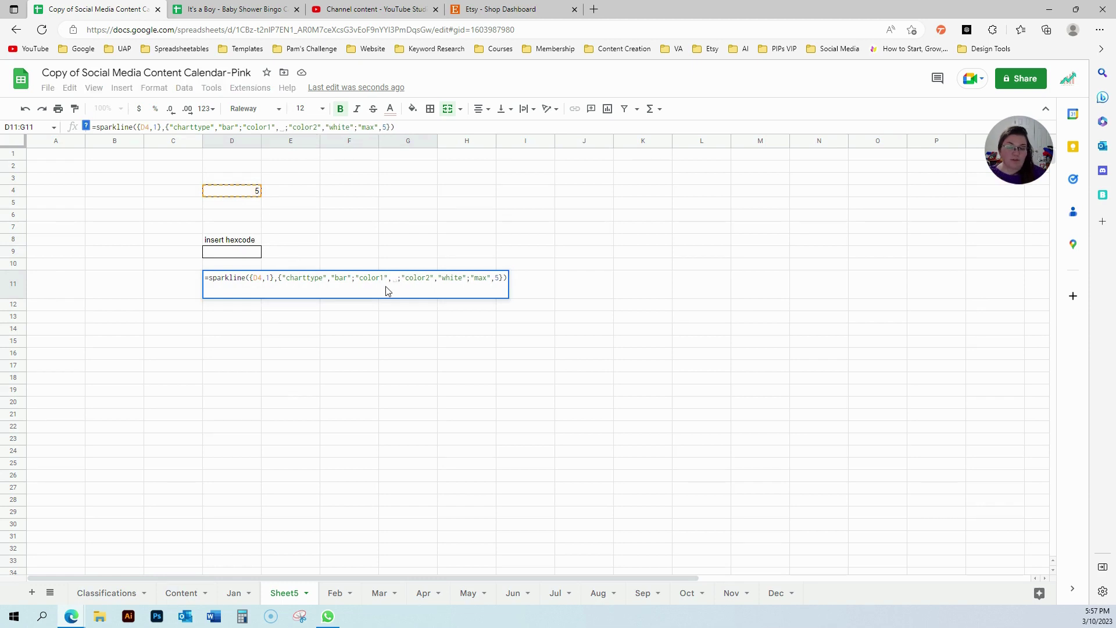
left_click(226, 255)
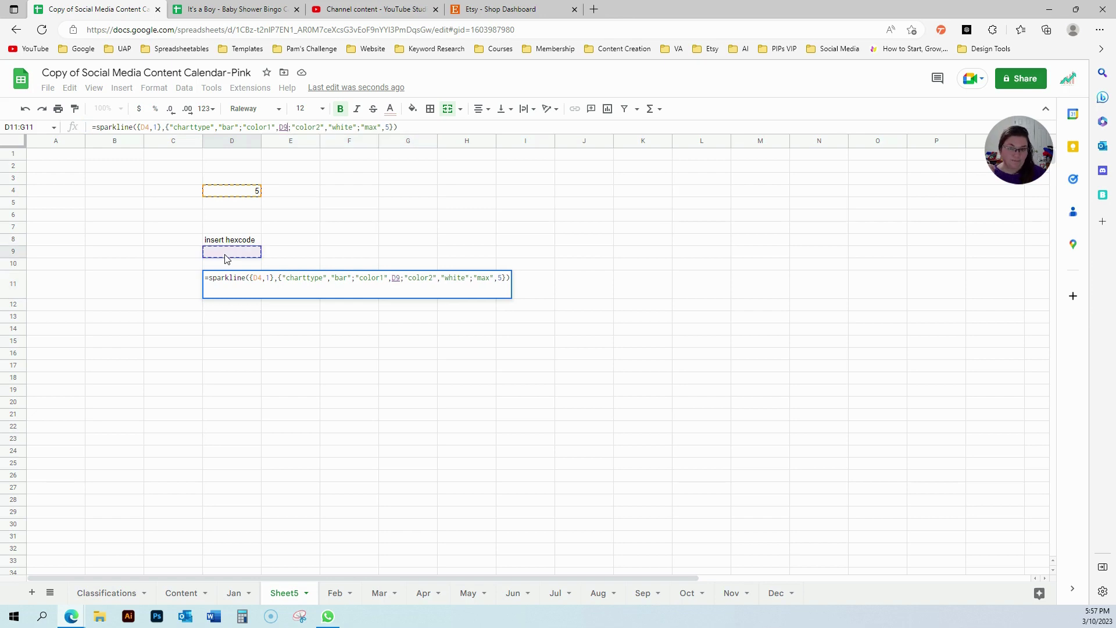
key("Return")
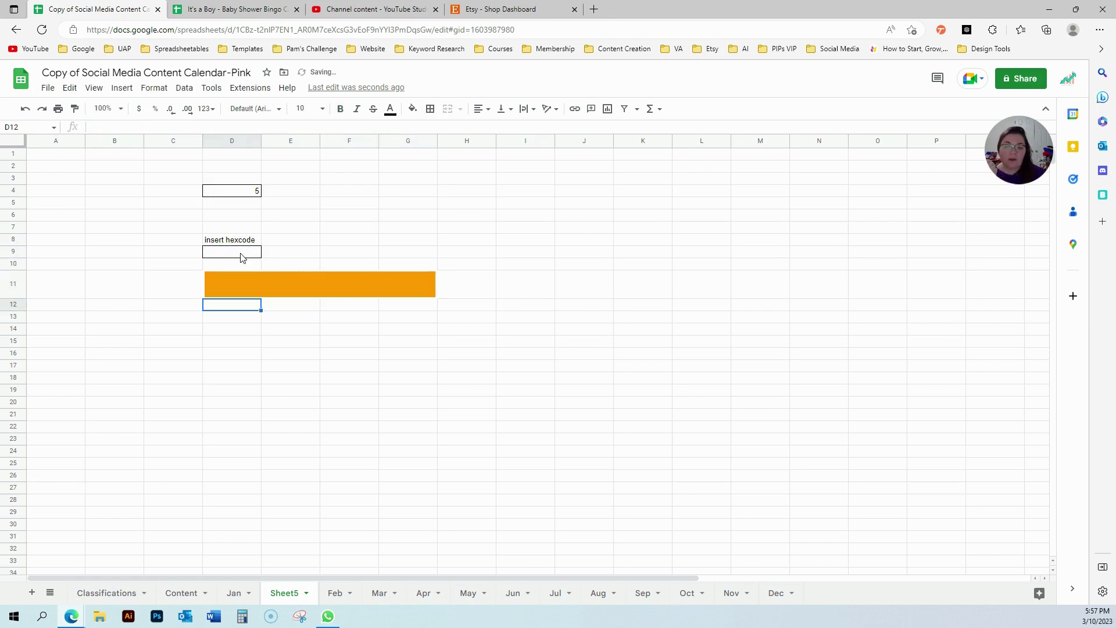
Fill D9 with the saved teal colour and read its hex code in the custom picker.
left_click(242, 258)
left_click(414, 109)
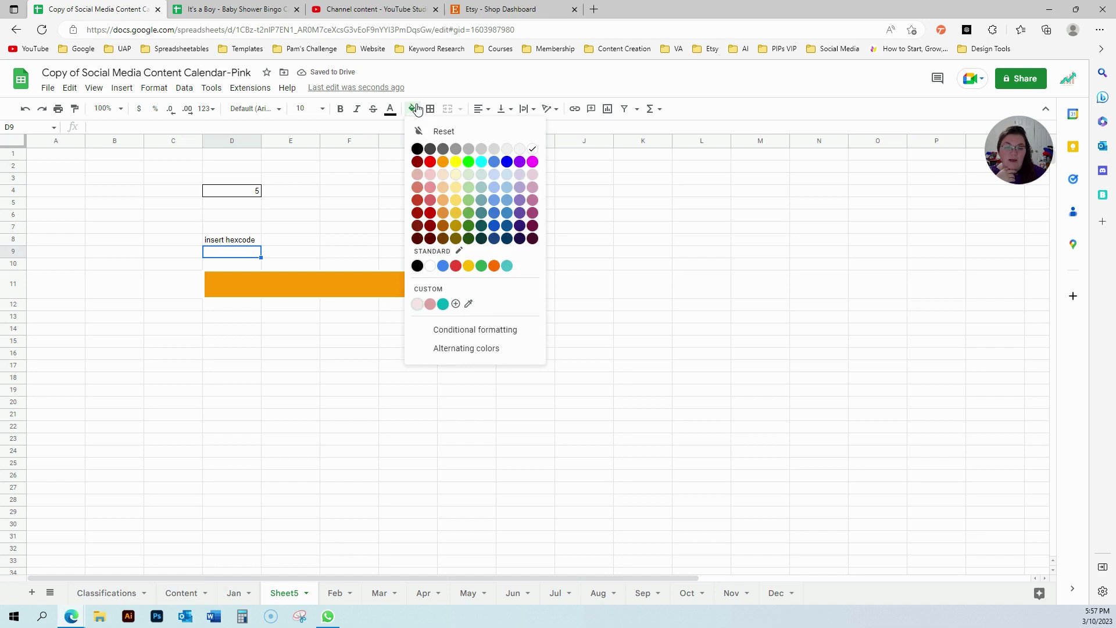
left_click(443, 304)
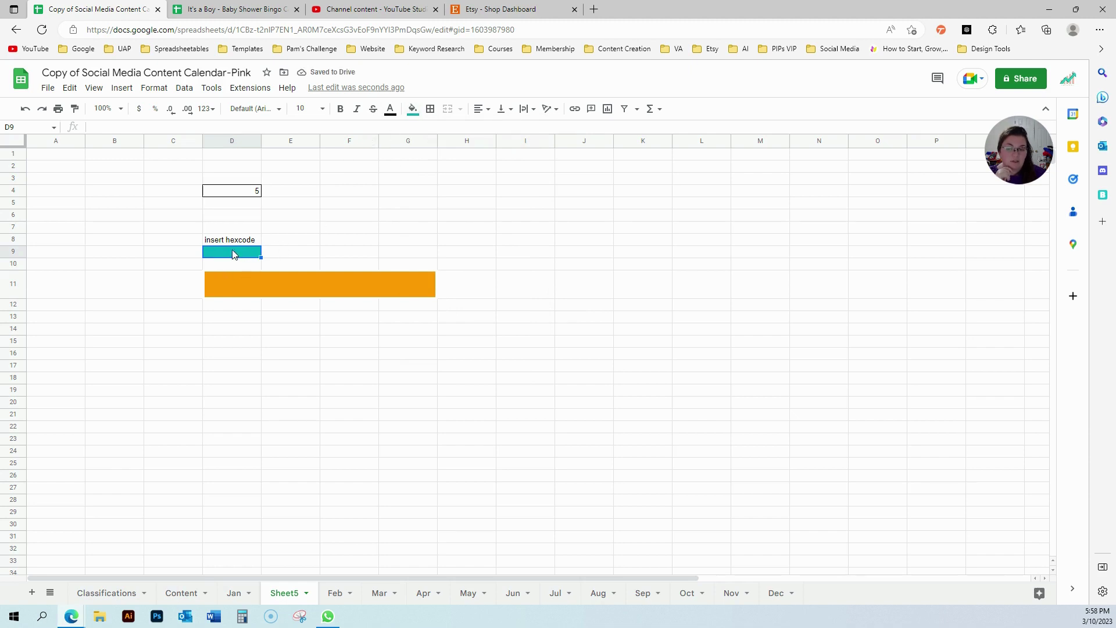
left_click(412, 110)
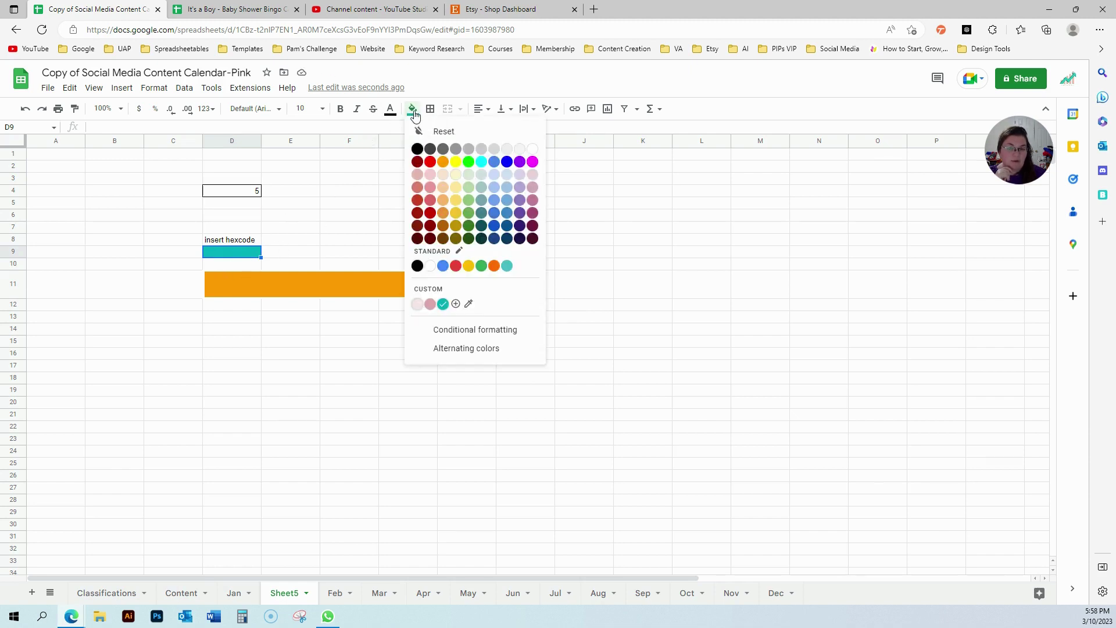
left_click(456, 305)
key("ctrl+c")
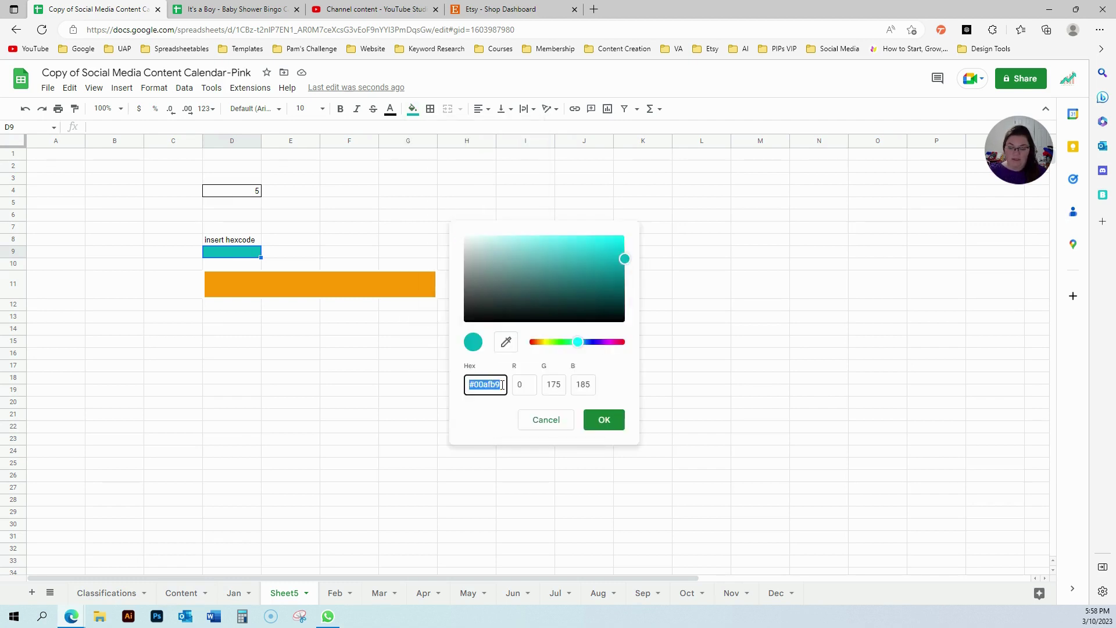
left_click(606, 424)
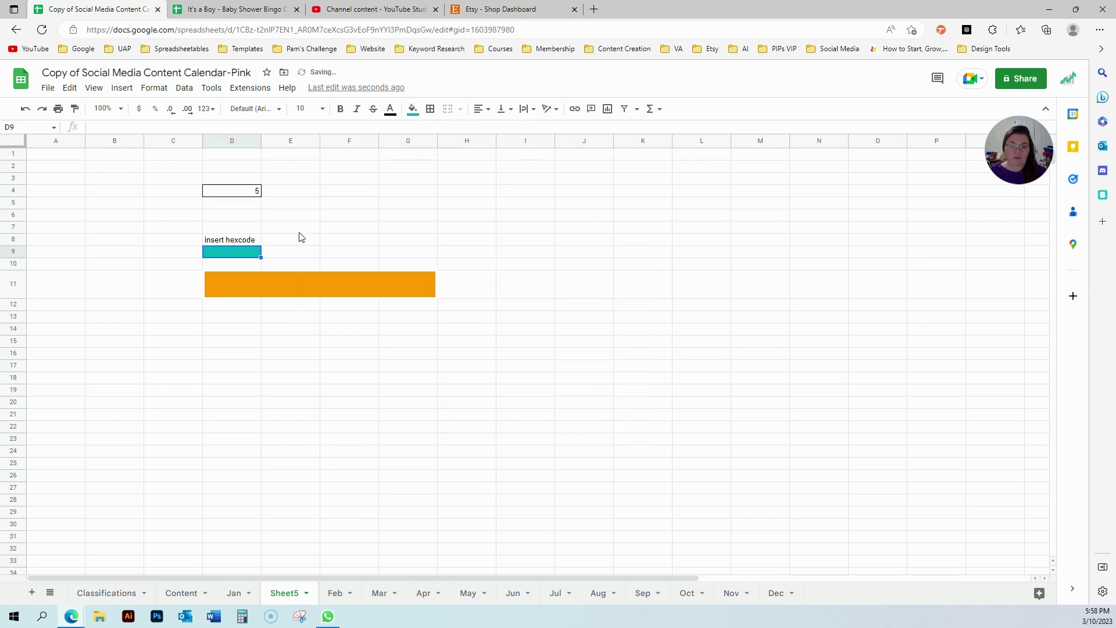
Paste the teal hex code #00afb9 into D9 so the bar turns teal.
double_click(244, 254)
key("ctrl+v")
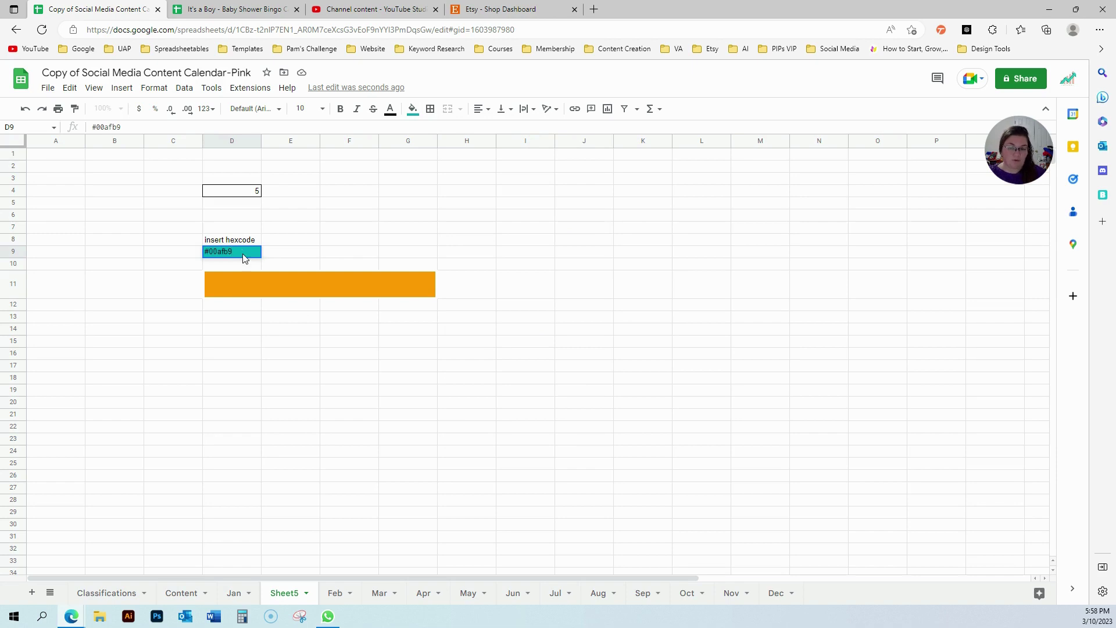
key("Return")
left_click(286, 354)
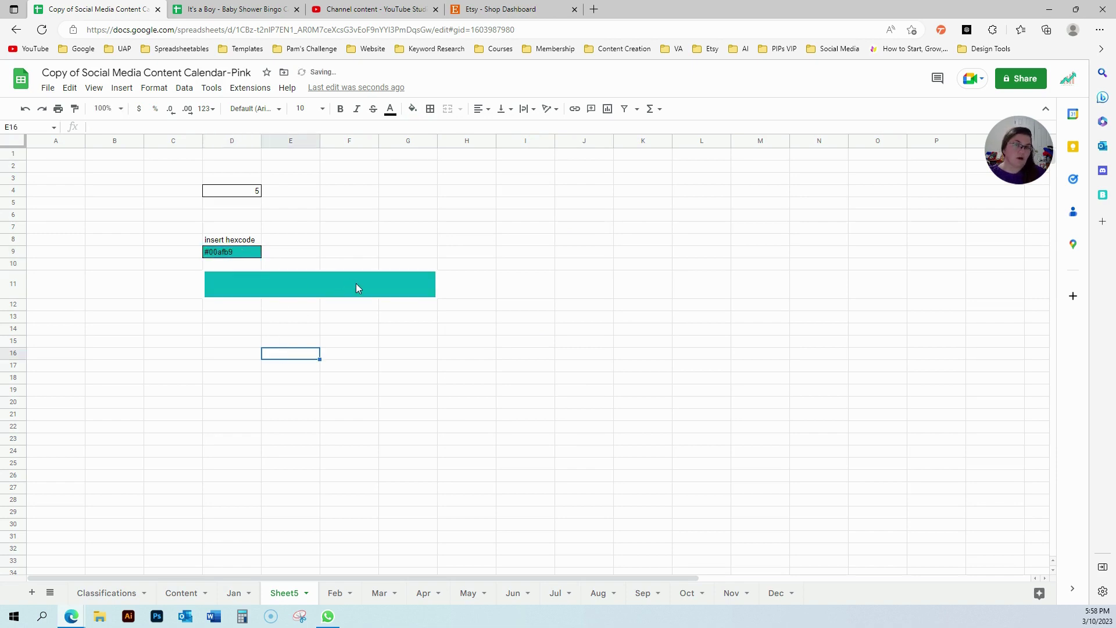
left_click(270, 293)
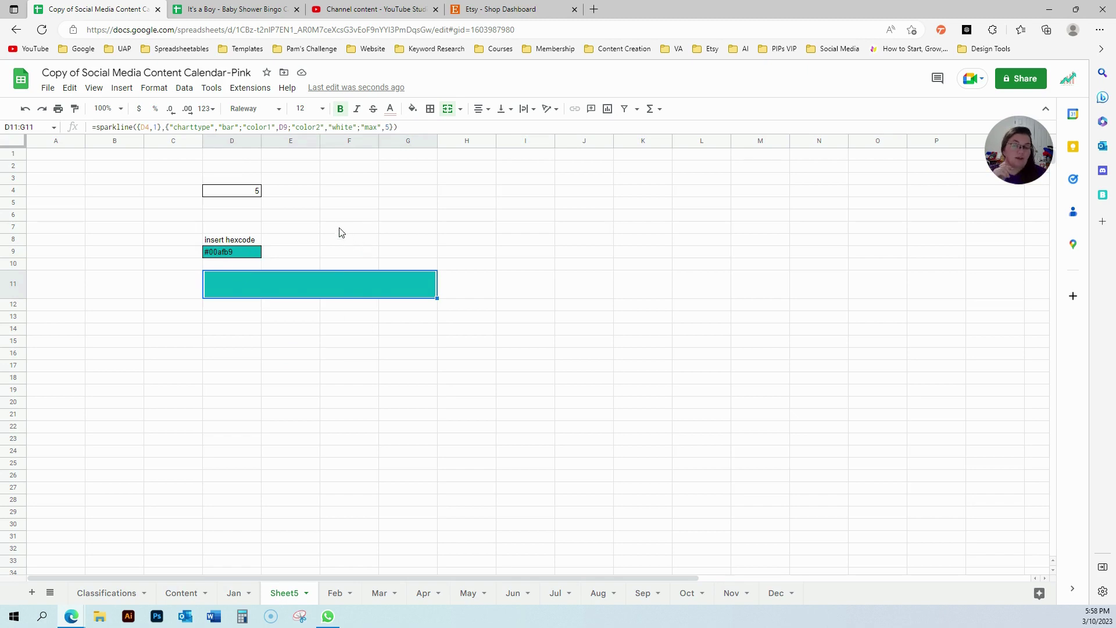
left_click(123, 88)
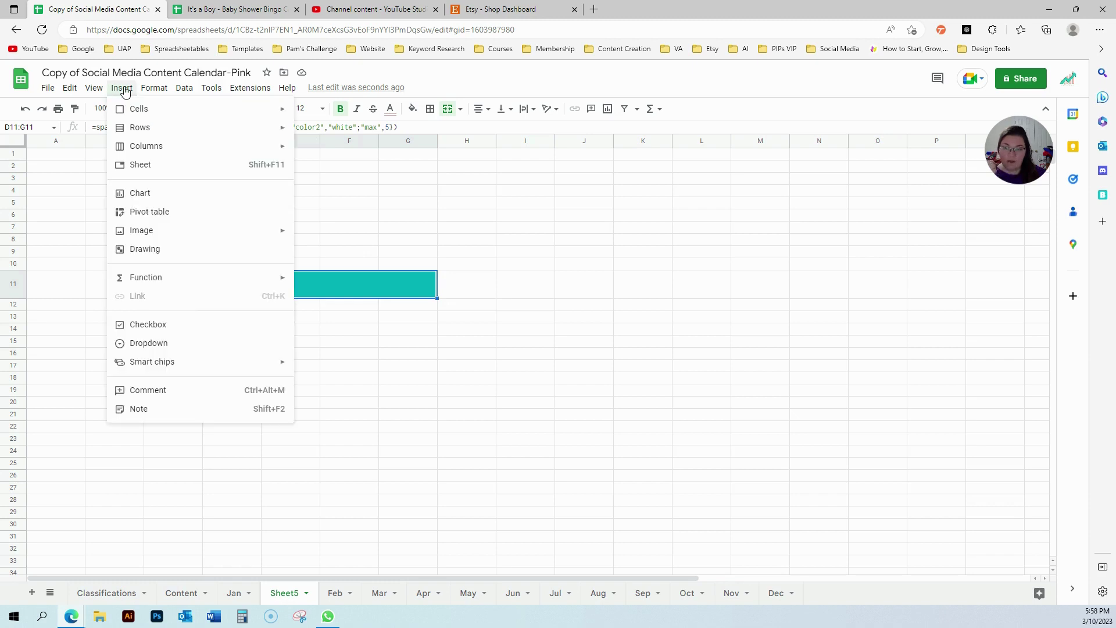
left_click(399, 330)
left_click(226, 293)
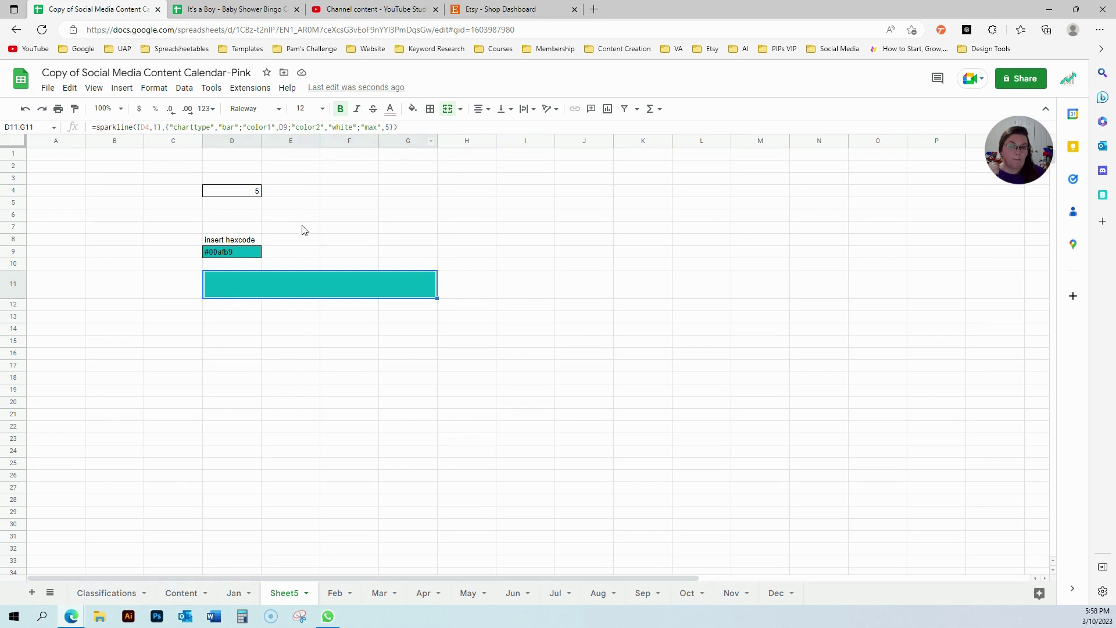
left_click(224, 257)
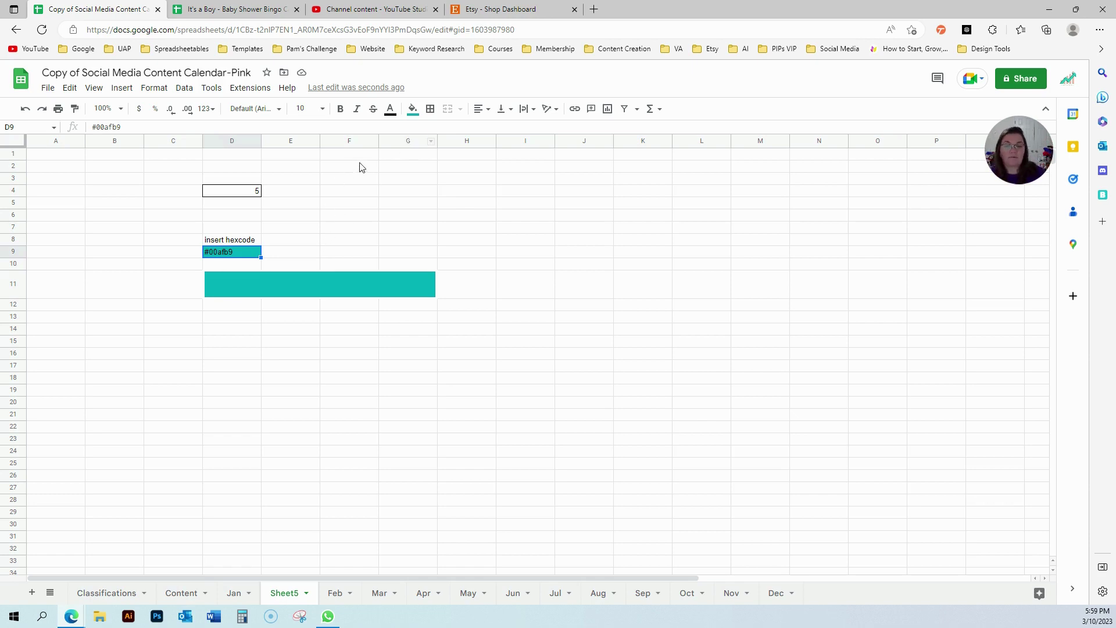
Fill D9 light pink and paste its hex code #ea9999 into D9, turning the bar pink.
left_click(412, 109)
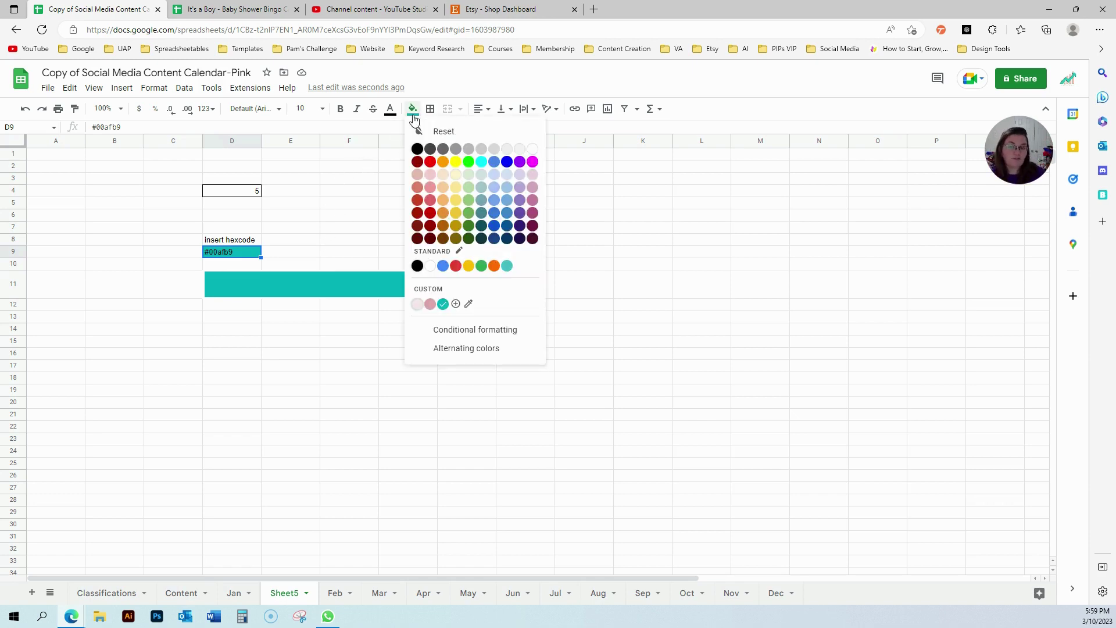
left_click(430, 188)
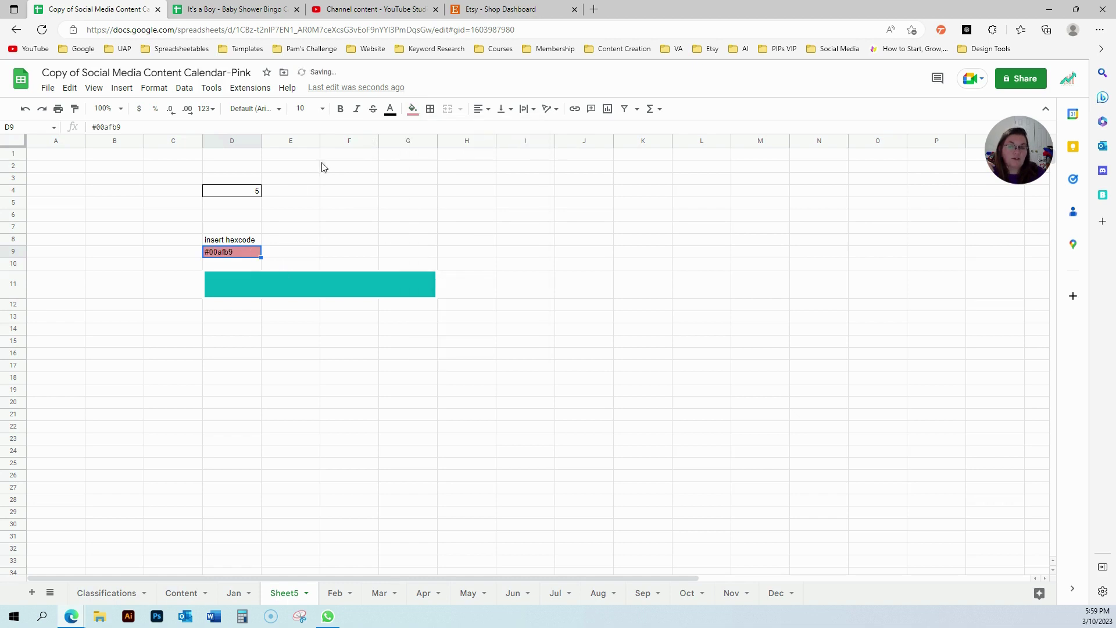
left_click(412, 109)
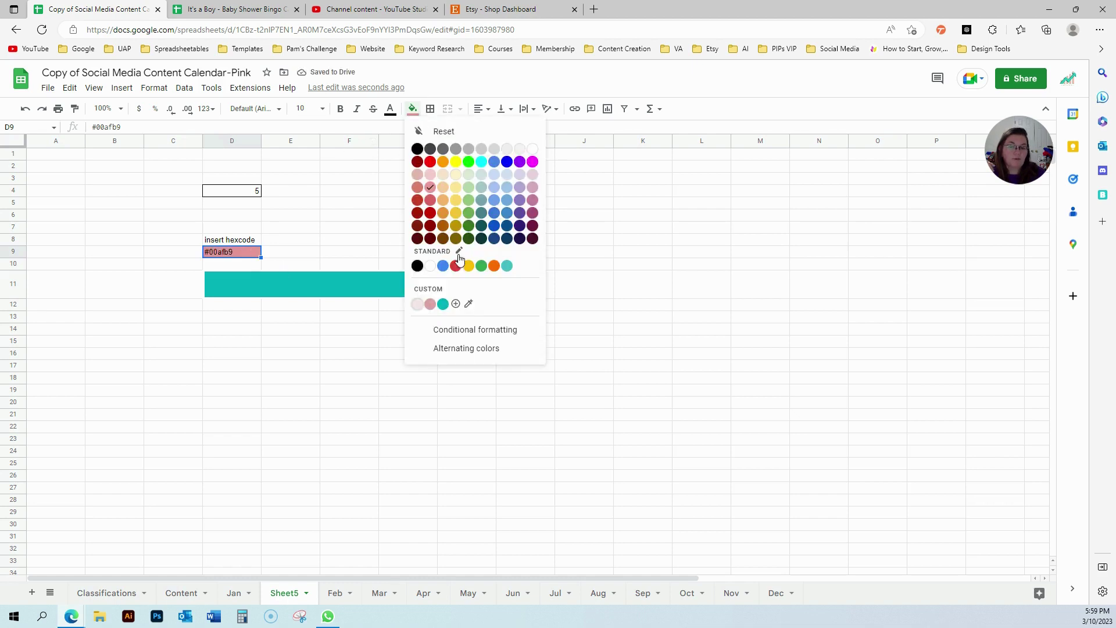
left_click(456, 304)
key("ctrl+c")
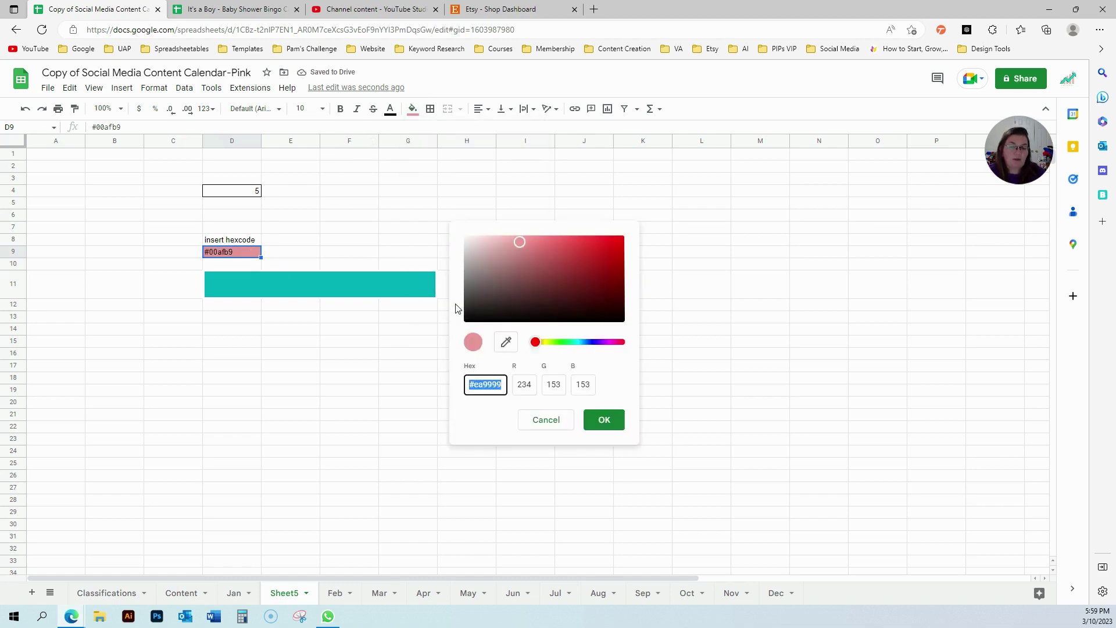
left_click(604, 420)
double_click(245, 256)
key("ctrl+v")
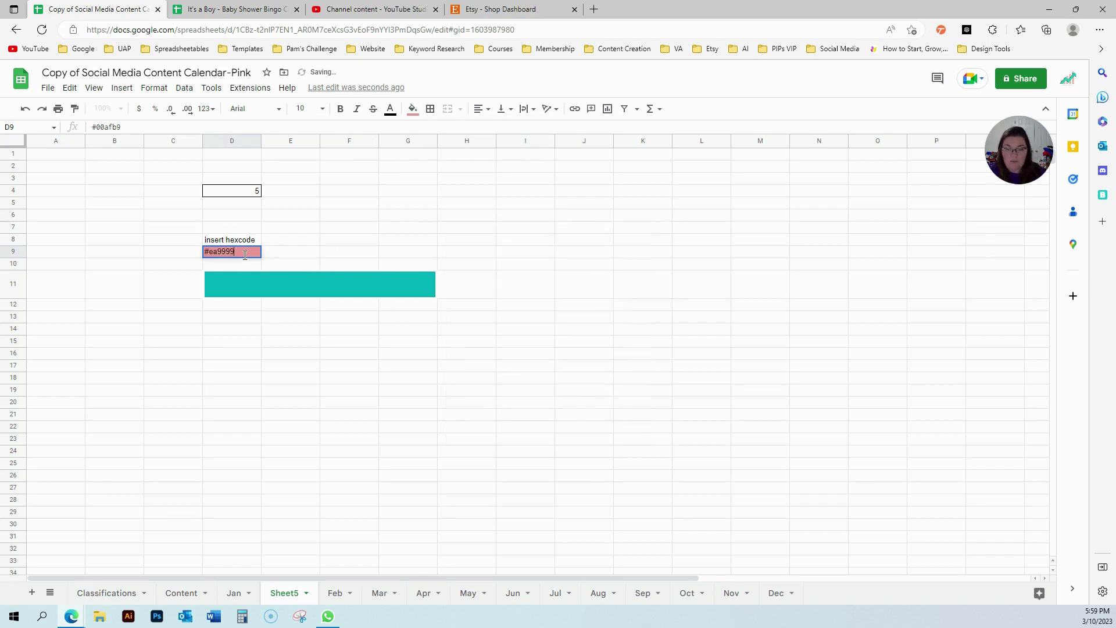
key("Return")
left_click(372, 231)
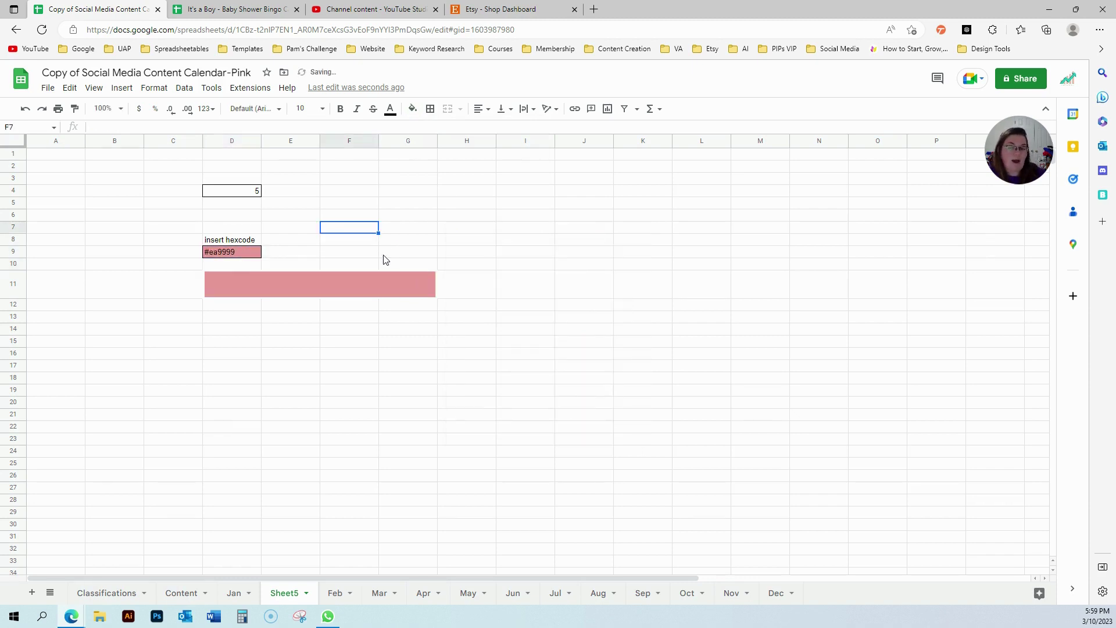
Reset D9's fill colour so the cell has no pink background.
left_click(258, 255)
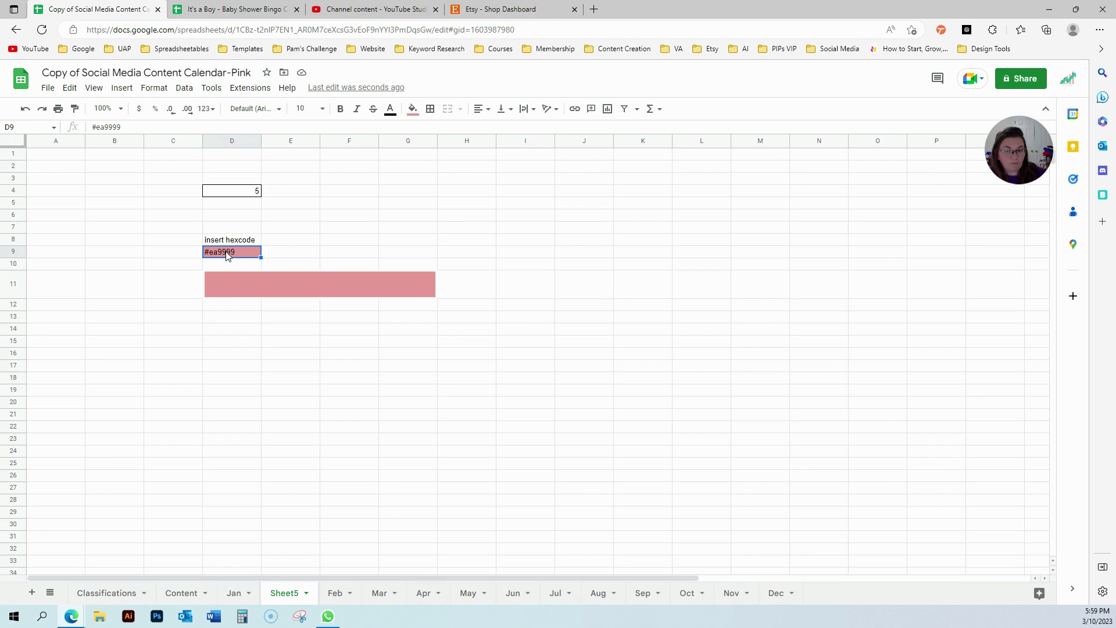
left_click(413, 109)
left_click(442, 128)
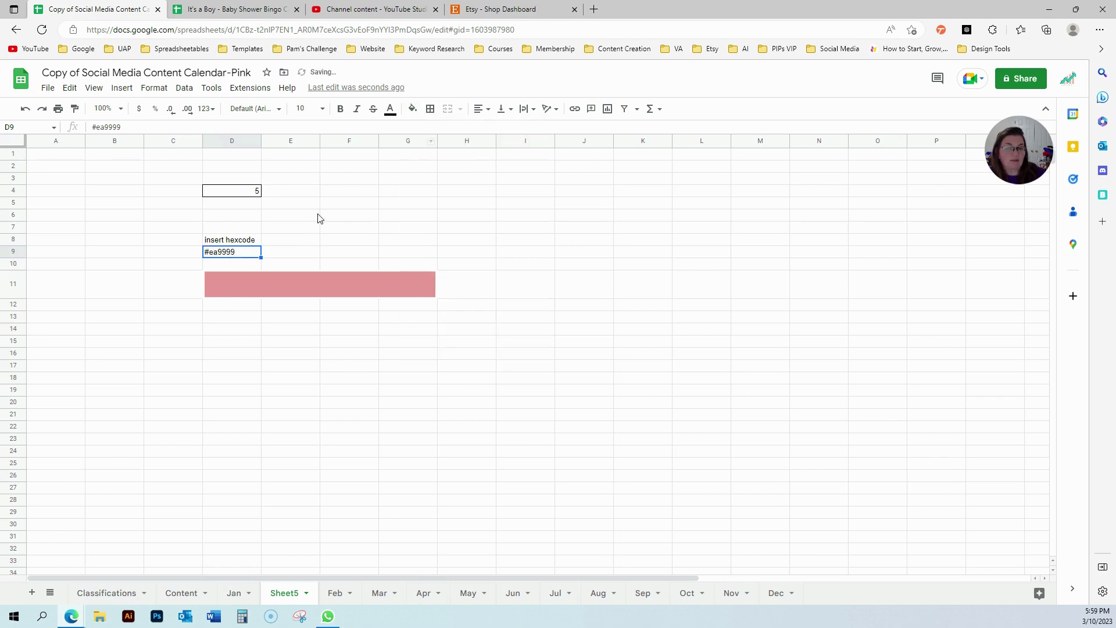
left_click(319, 218)
left_click(219, 257)
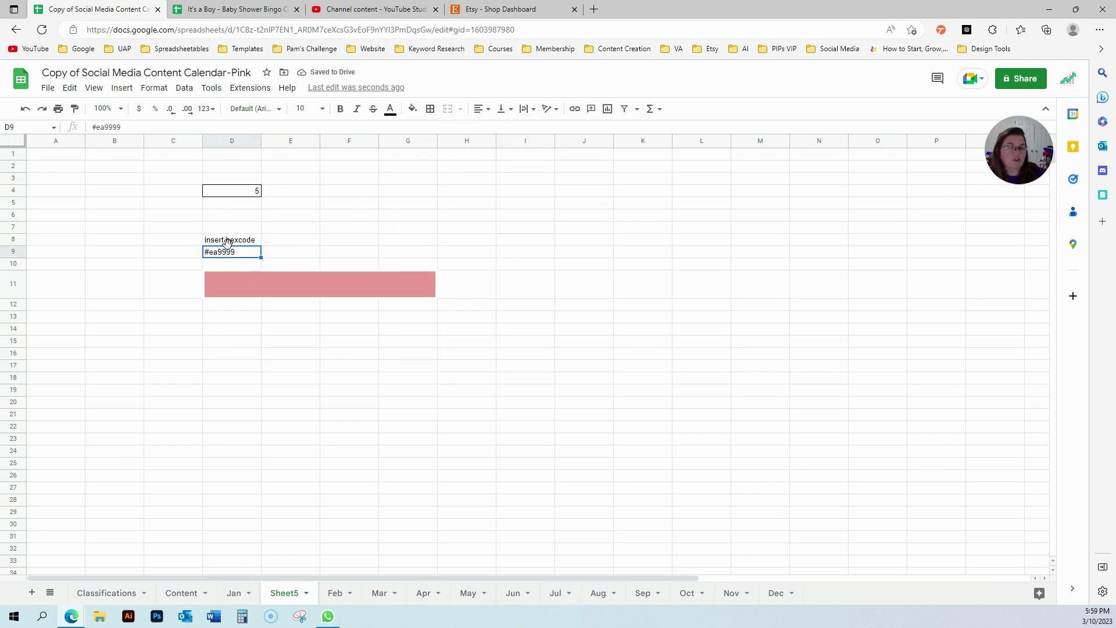
left_click(302, 287)
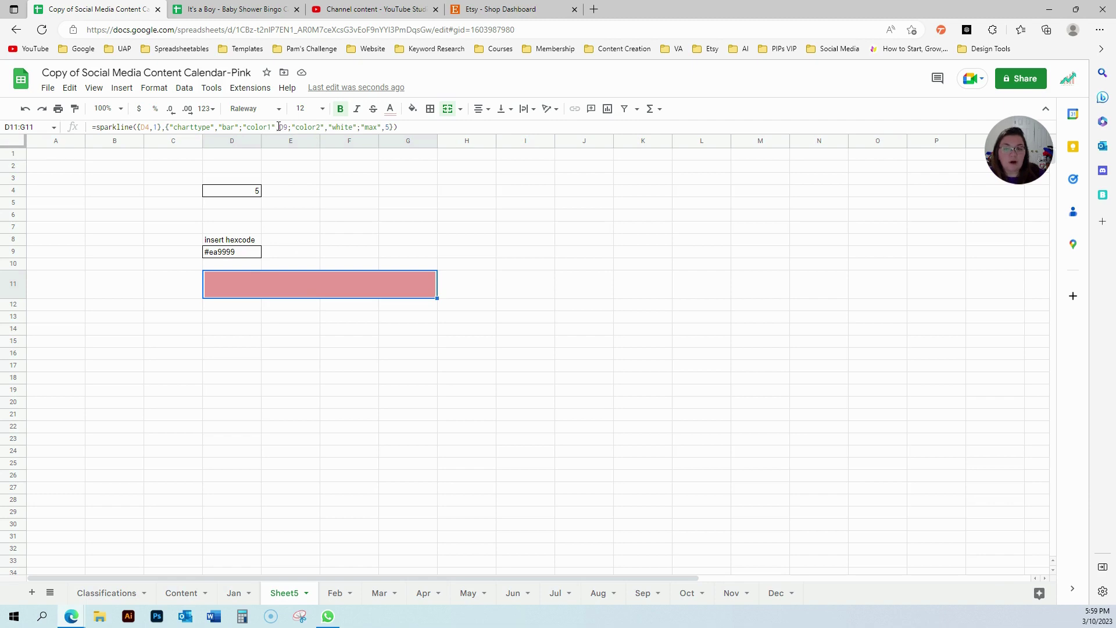
Replace the D9 reference after color1 in the sparkline formula with the literal "#ea9999".
double_click(282, 127)
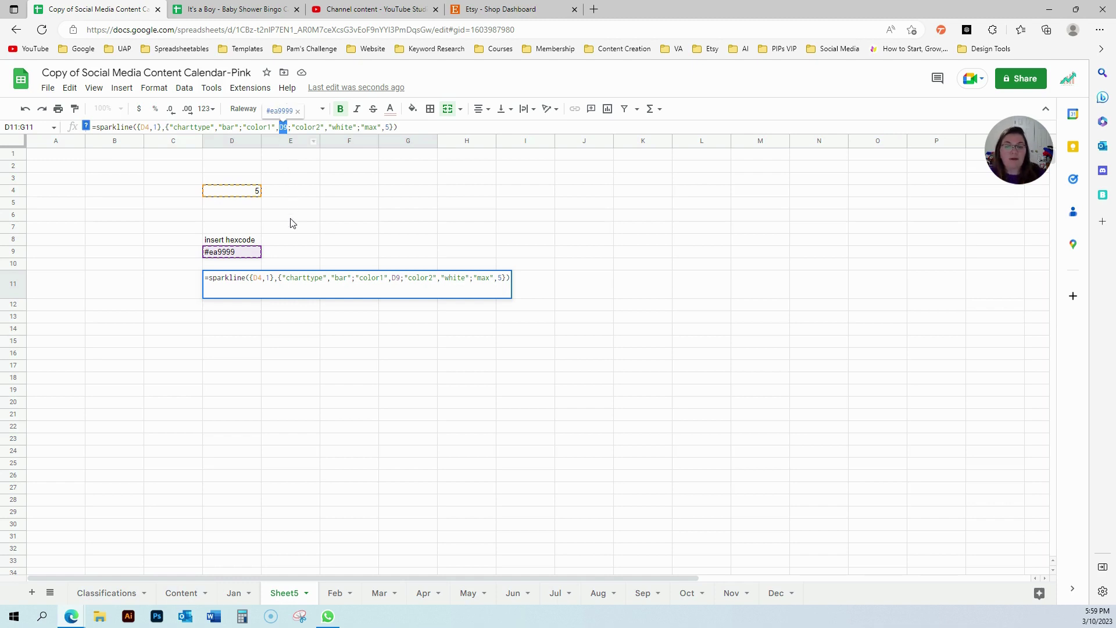
key("Escape")
left_click(244, 253)
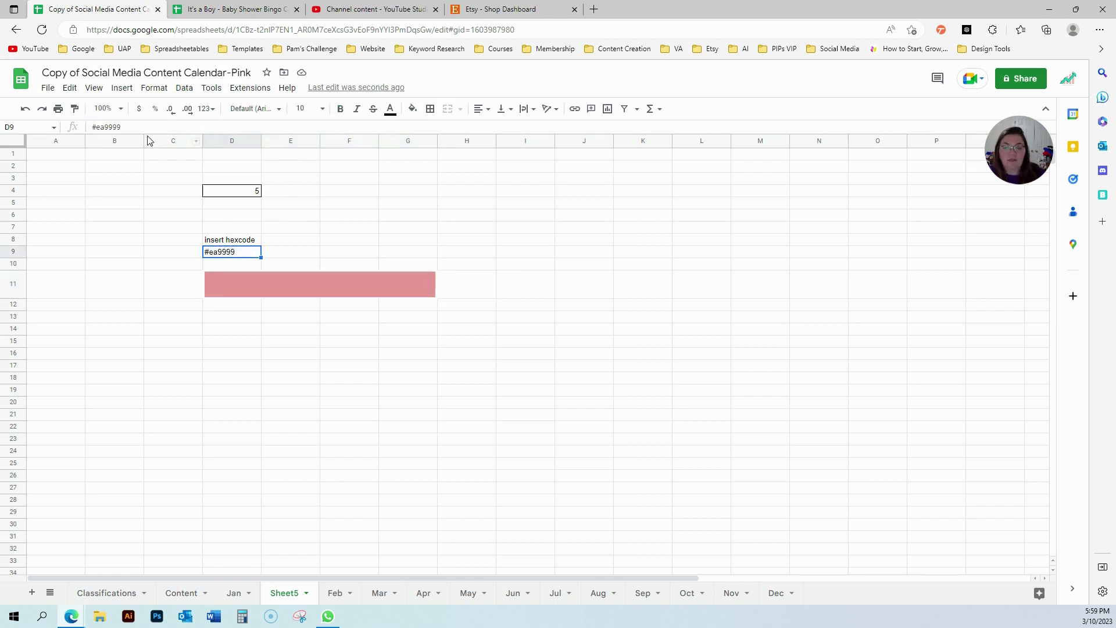
left_click_drag(125, 127, 81, 127)
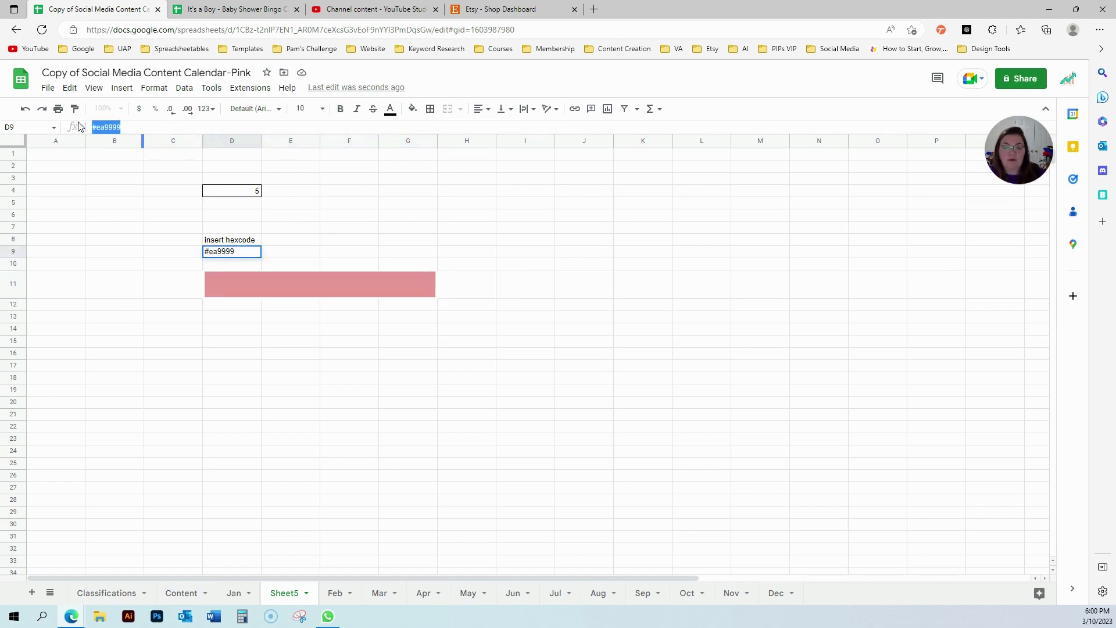
key("Escape")
left_click(274, 295)
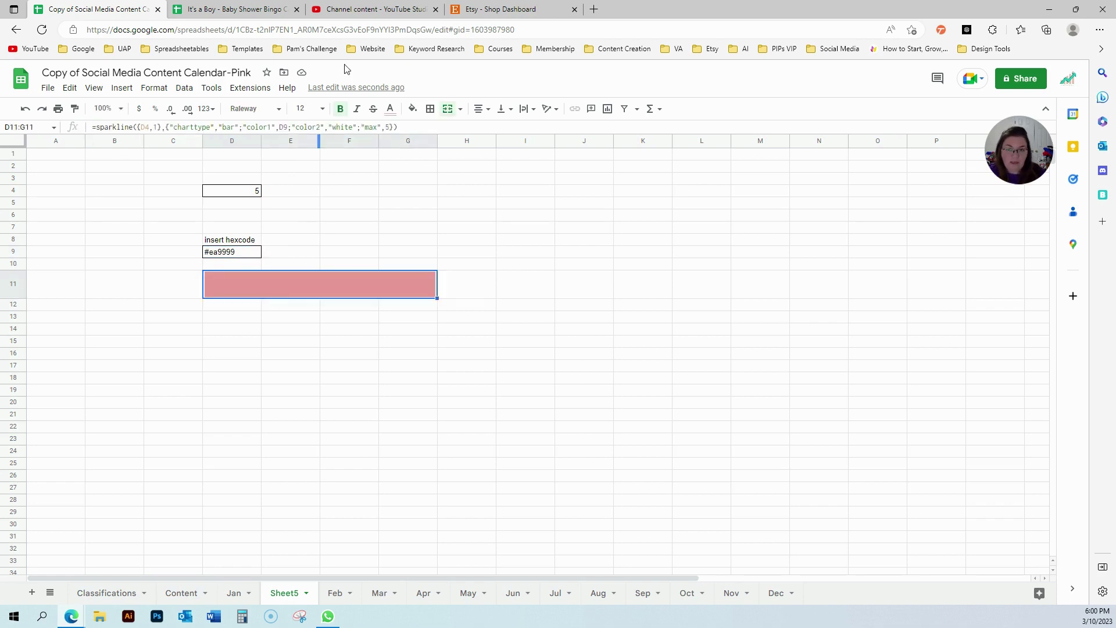
double_click(283, 127)
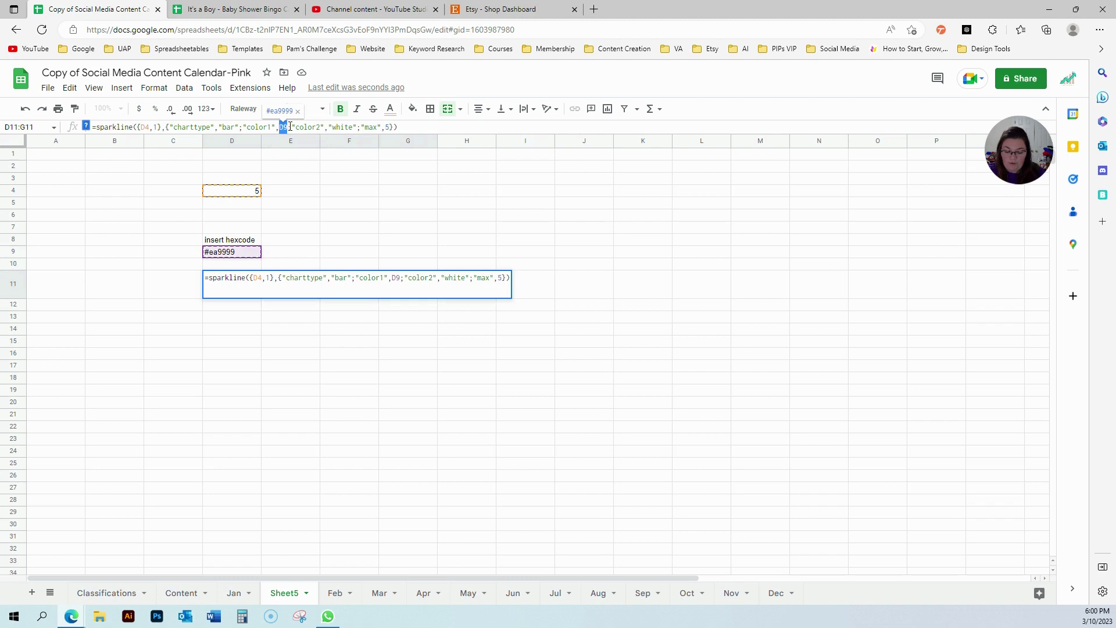
type("\"")
type("#ea9999\"")
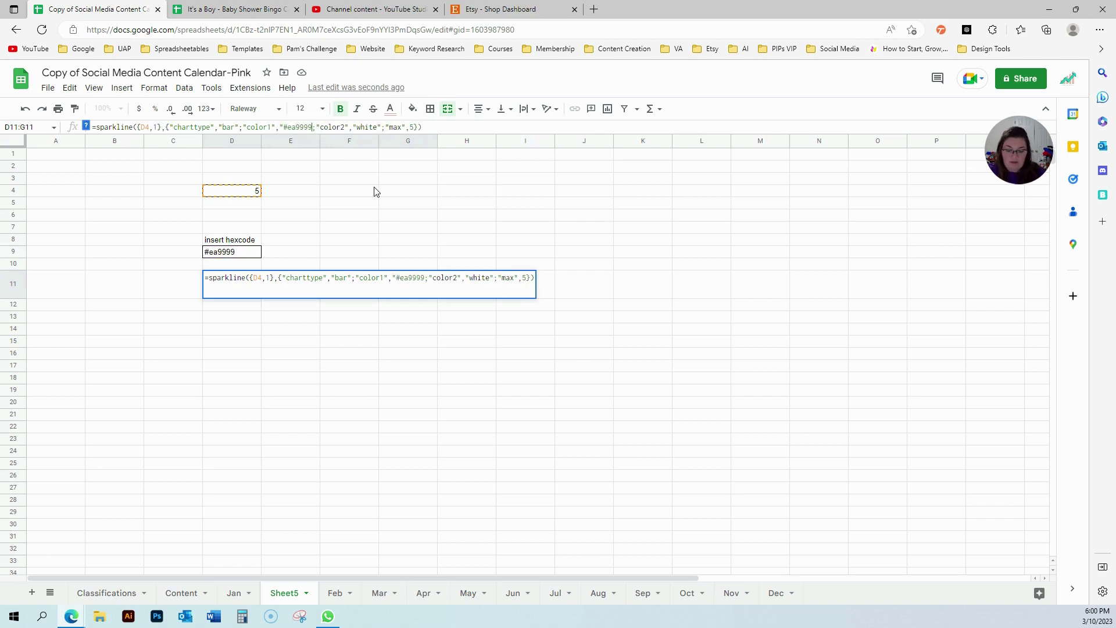
key("Return")
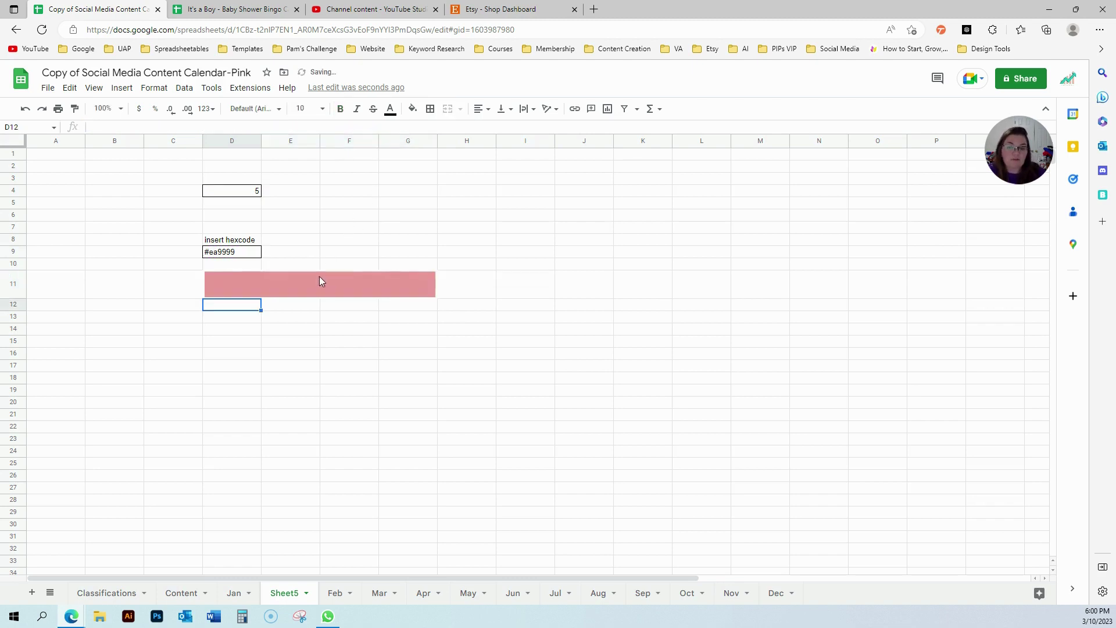
Fill D12 with yellow and read its hex code #ffff00 in the custom colour editor.
left_click(410, 110)
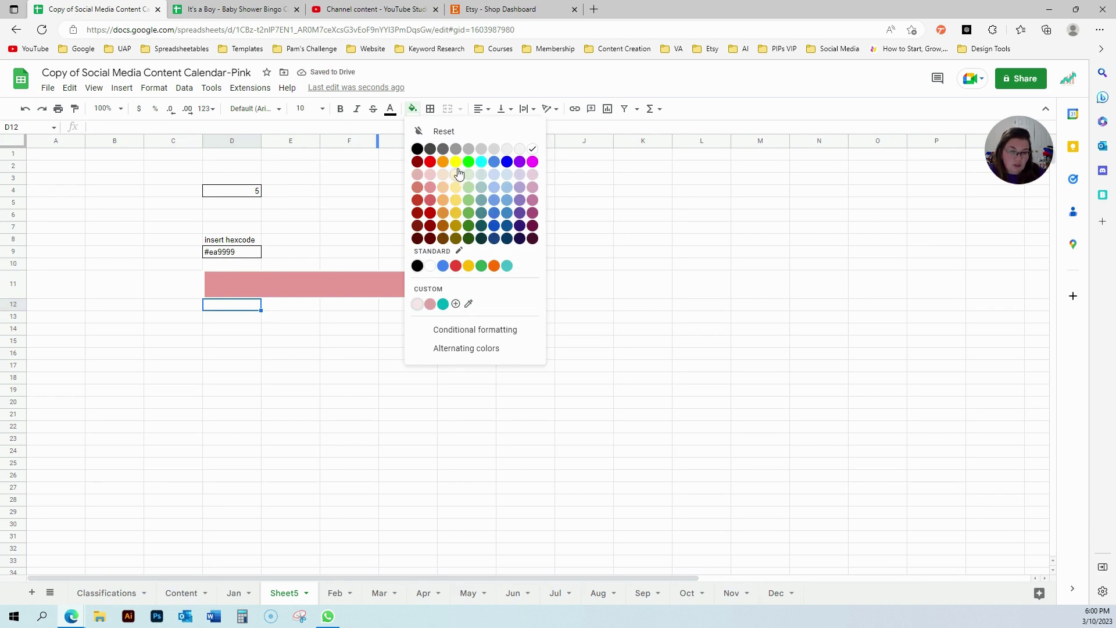
left_click(452, 161)
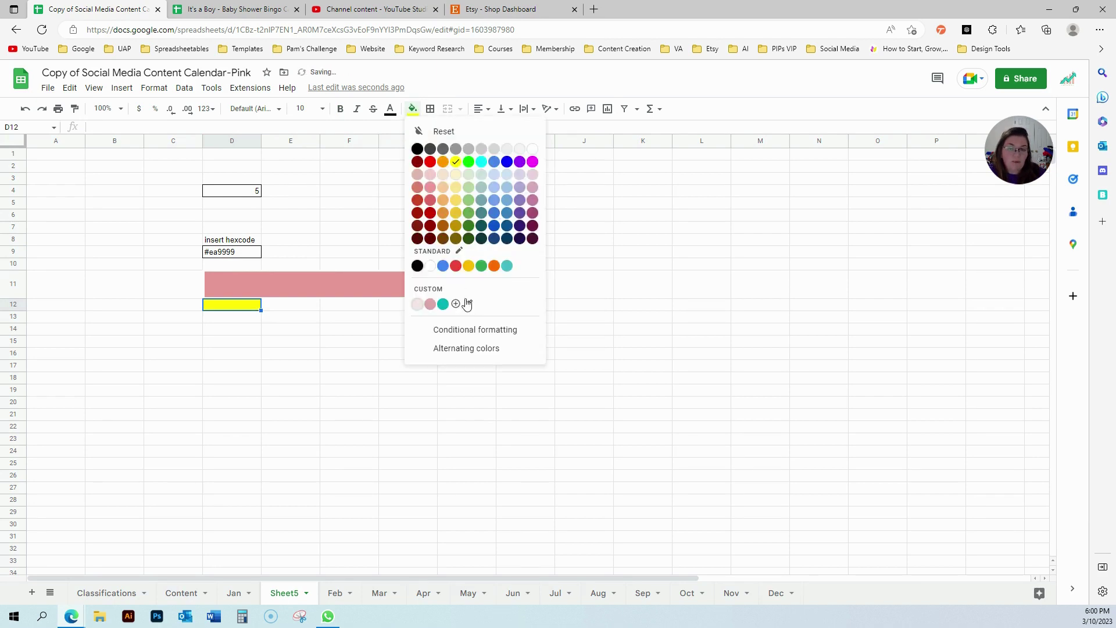
left_click(456, 304)
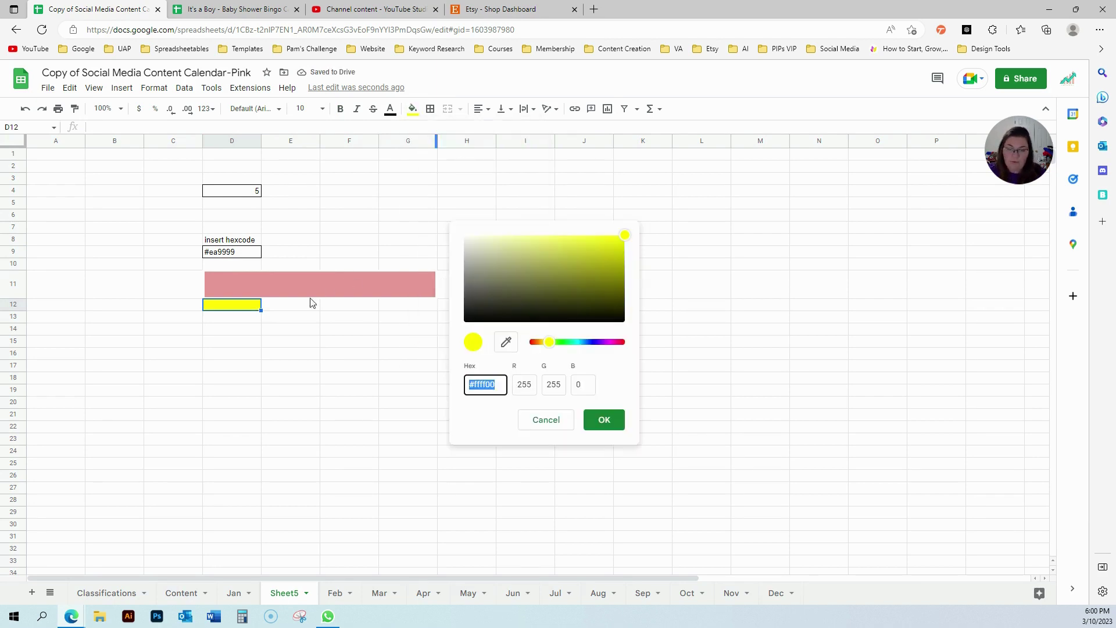
left_click(252, 275)
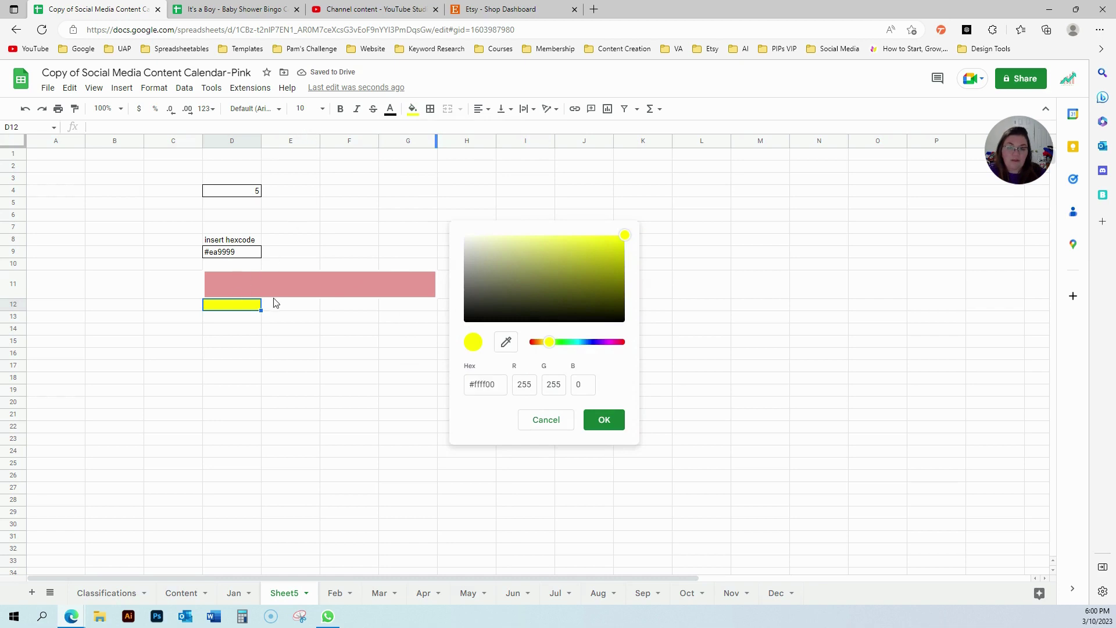
left_click(583, 430)
left_click(349, 304)
Change the sparkline formula's color1 from #ea9999 to #ffff00, turning the bar yellow.
left_click(317, 285)
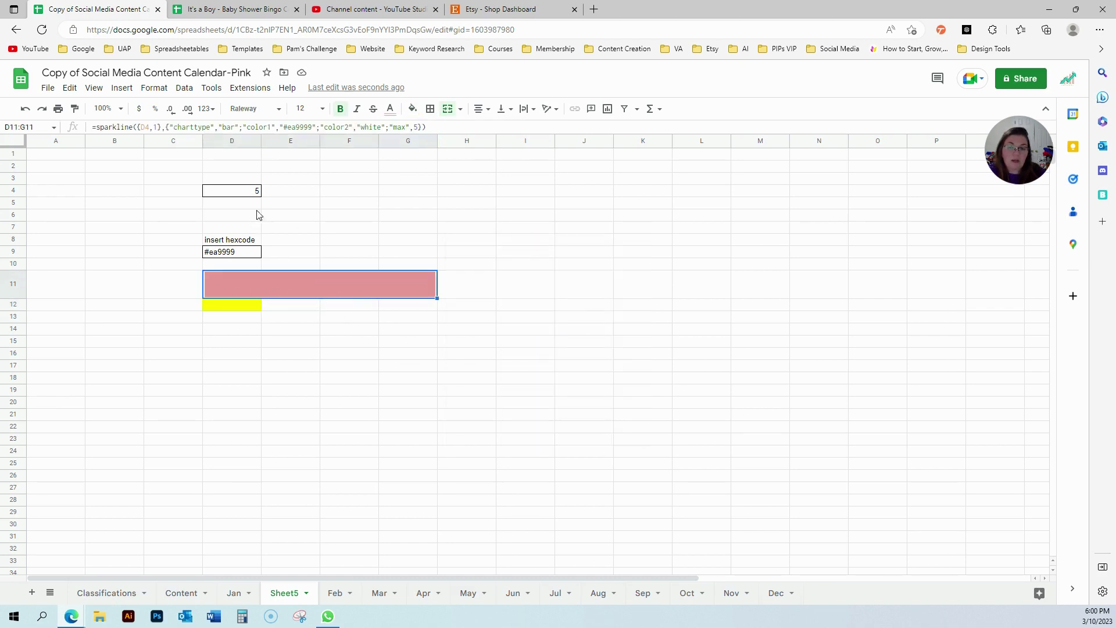
left_click_drag(284, 127, 309, 126)
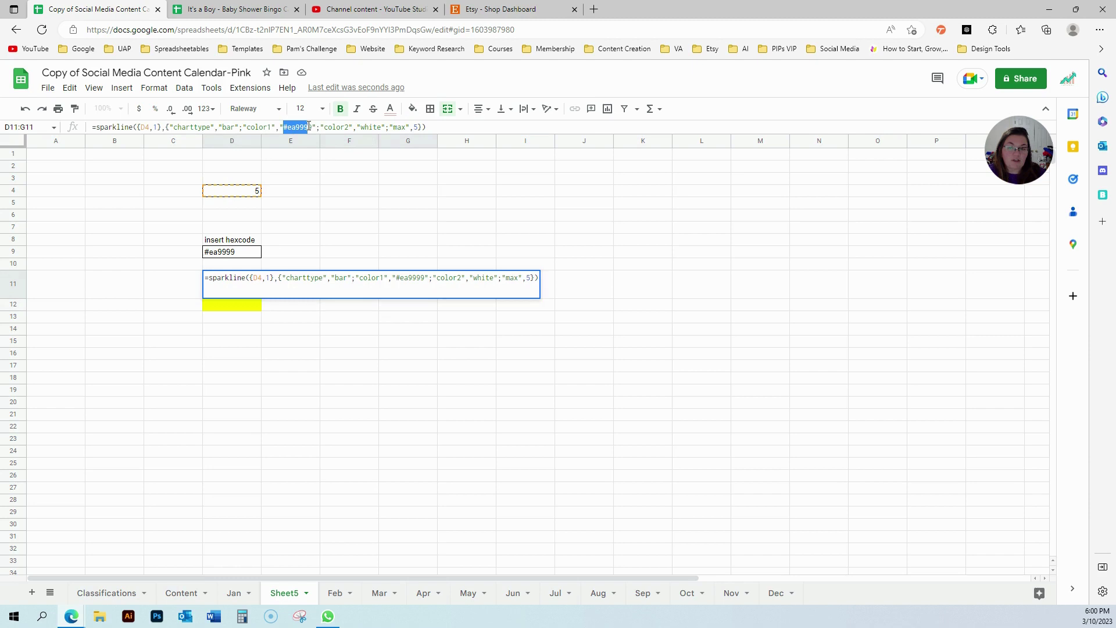
type("#ffff00")
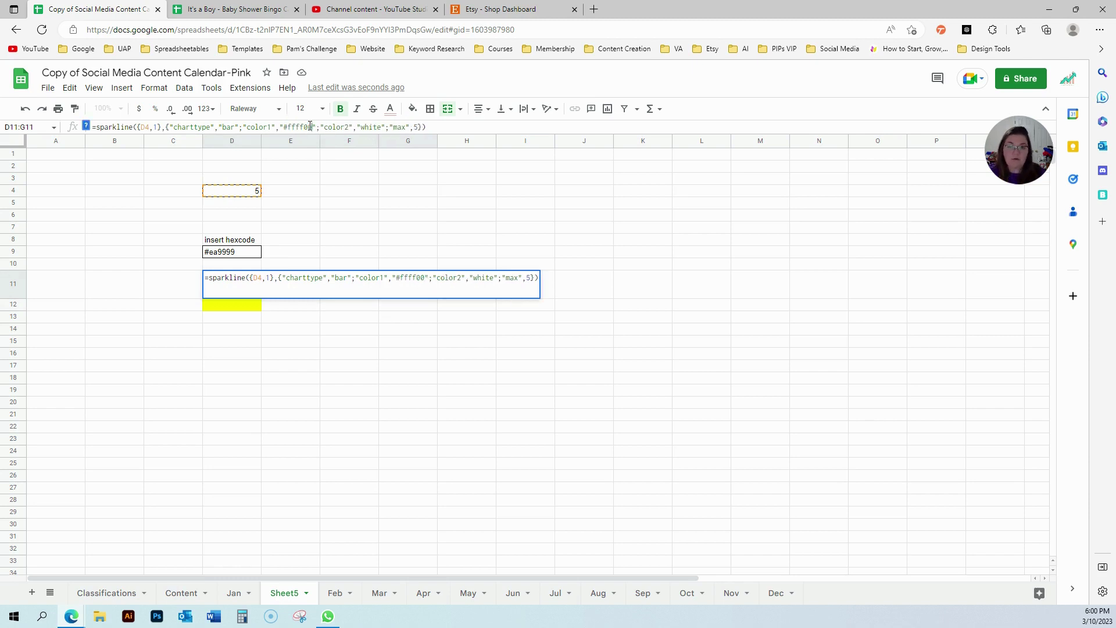
key("Return")
left_click(397, 440)
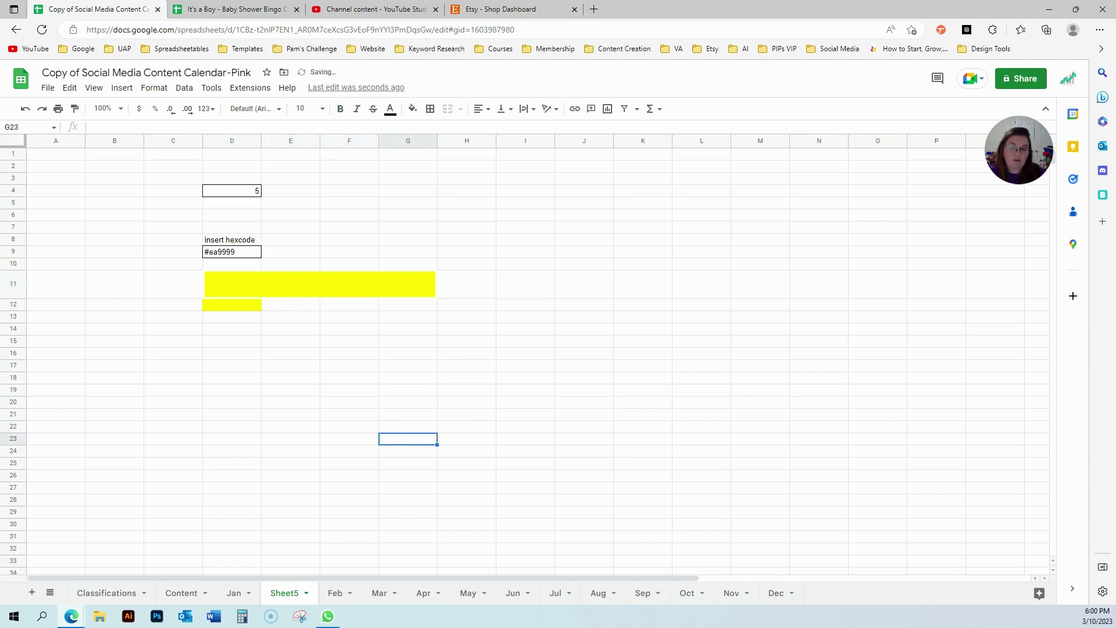
Replace "#ffff00" in the sparkline formula with a reference to D9.
left_click(216, 251)
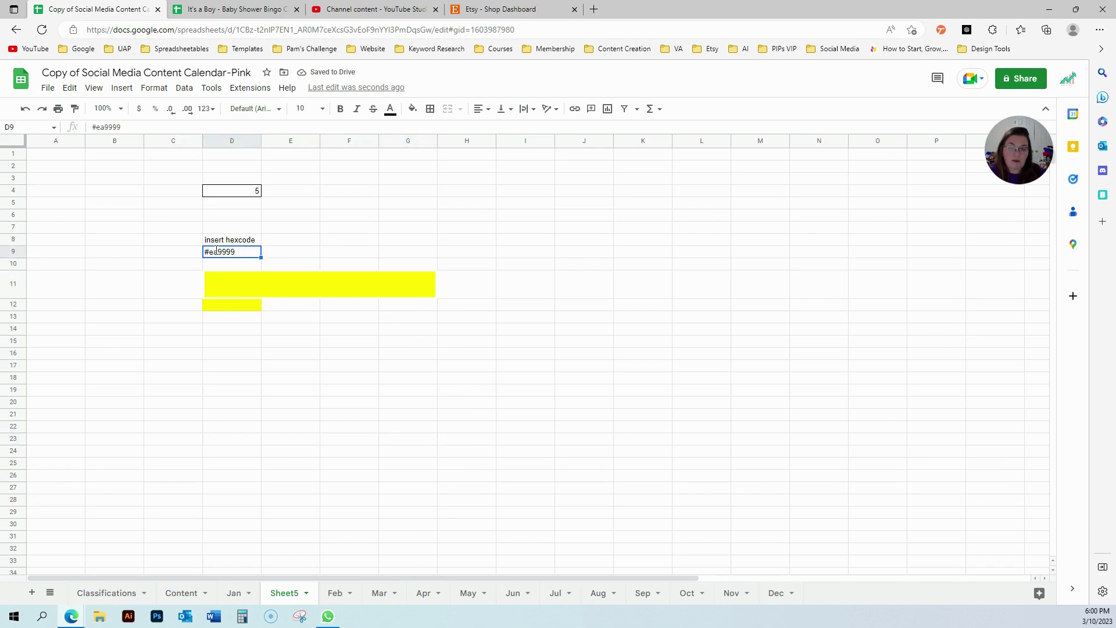
double_click(216, 251)
left_click(224, 288)
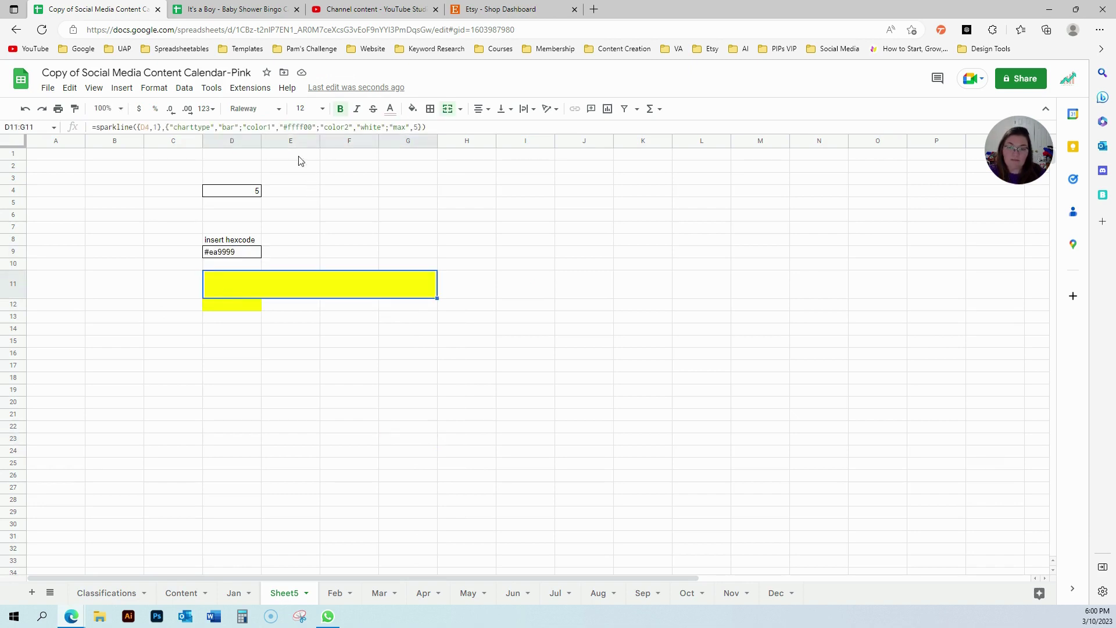
left_click_drag(280, 127, 313, 125)
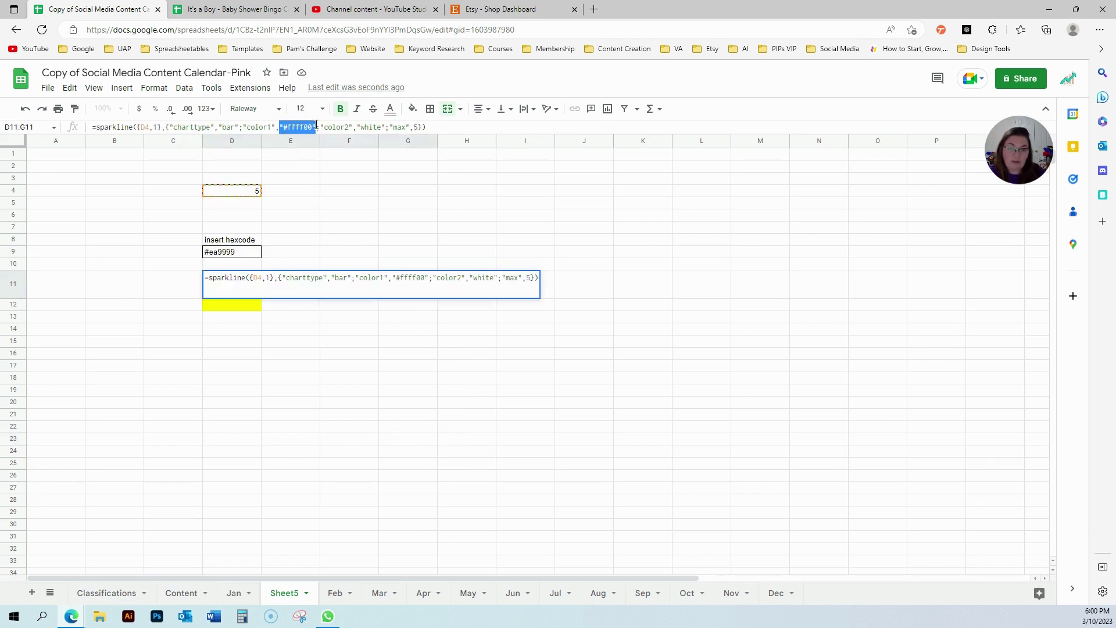
key("BackSpace")
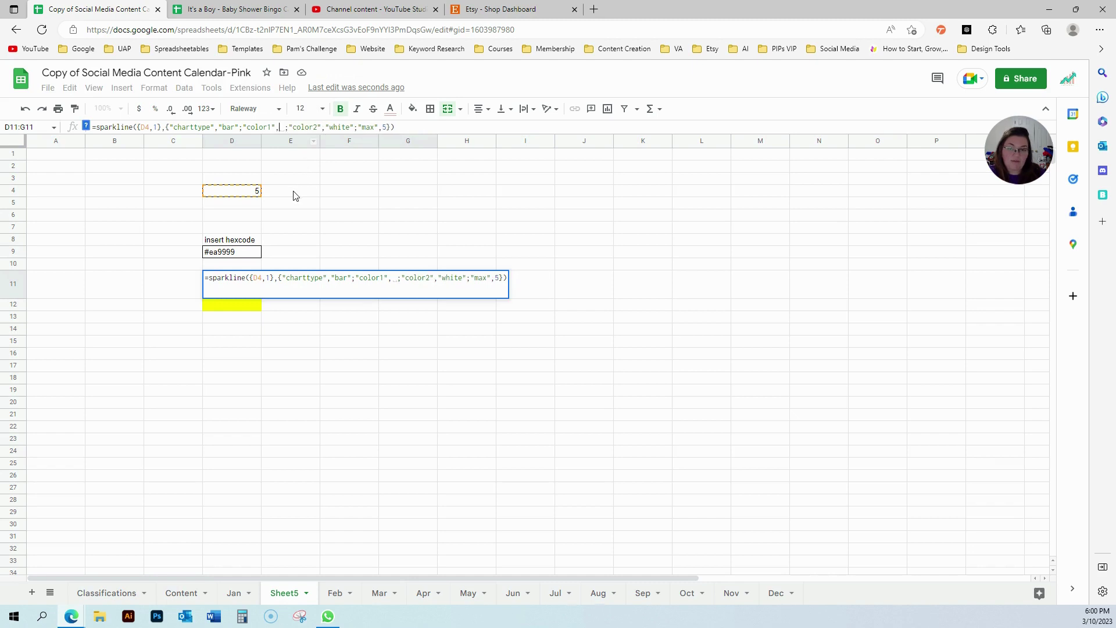
left_click(235, 254)
key("Return")
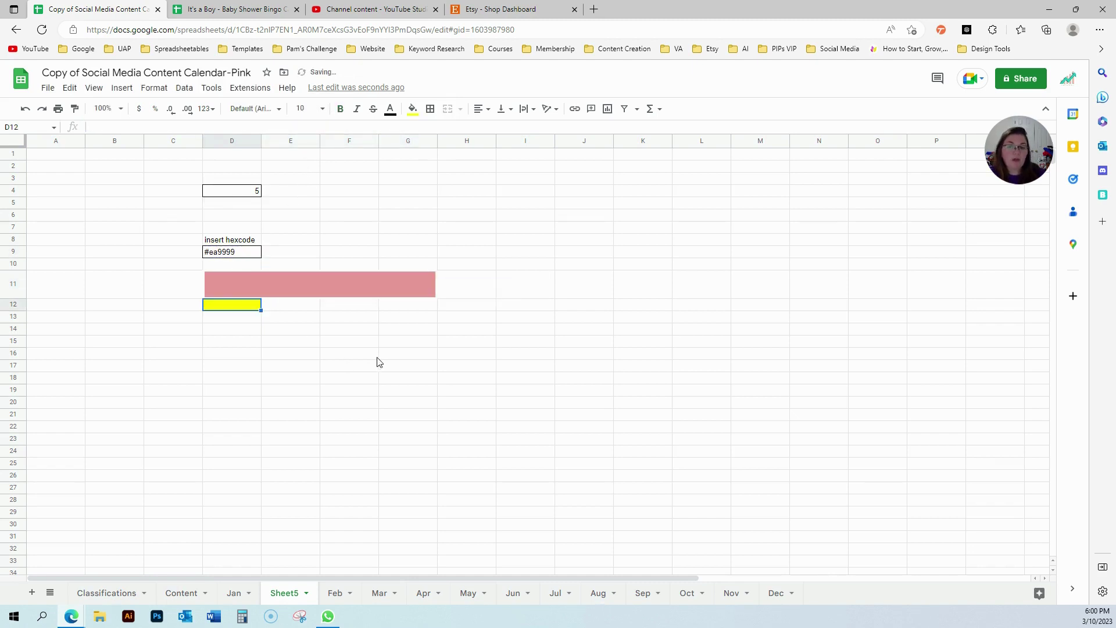
Clear D9's hex code and delete row 12 with the yellow test cell.
left_click(218, 252)
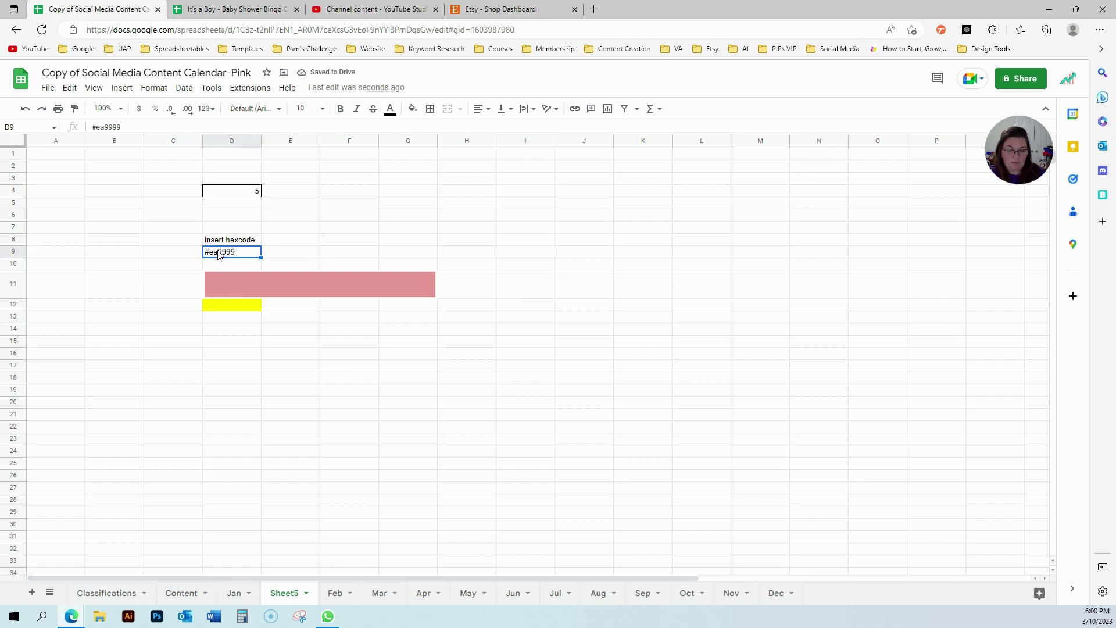
key("Delete")
left_click(358, 393)
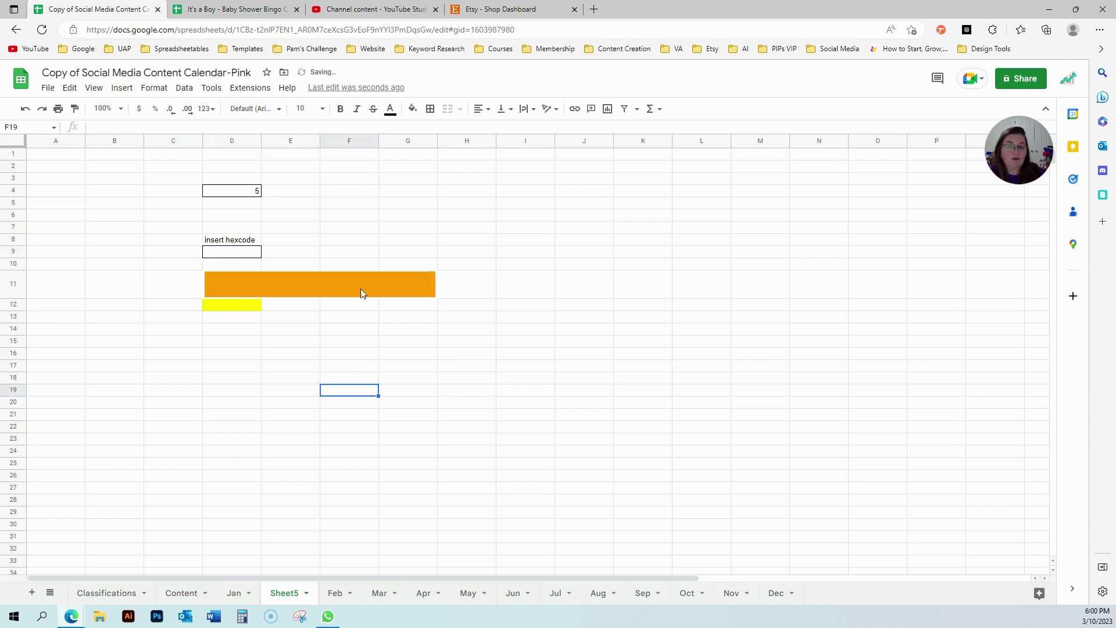
right_click(15, 304)
left_click(69, 446)
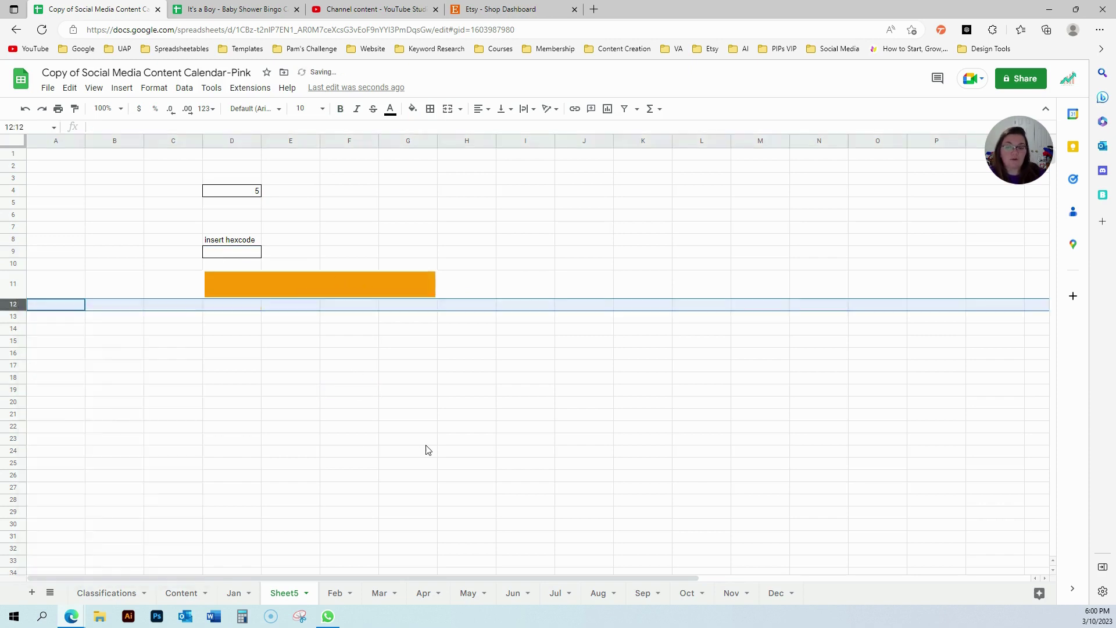
left_click(424, 448)
Enter #ffff00 in D9 so the bar turns yellow.
left_click(236, 252)
type("#ffff00")
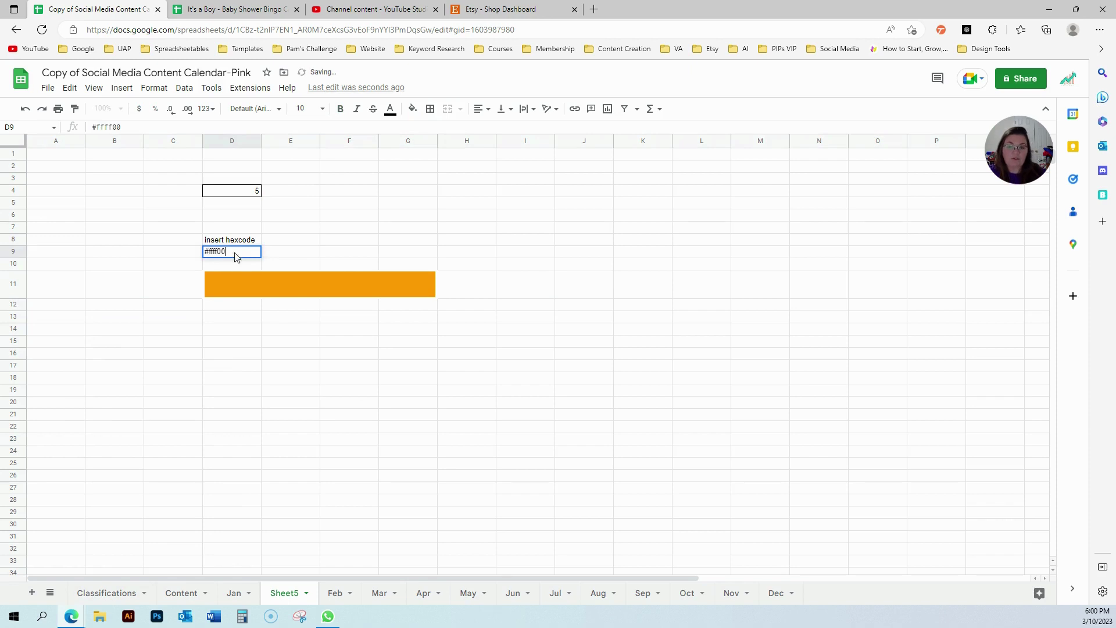
key("Return")
left_click(172, 352)
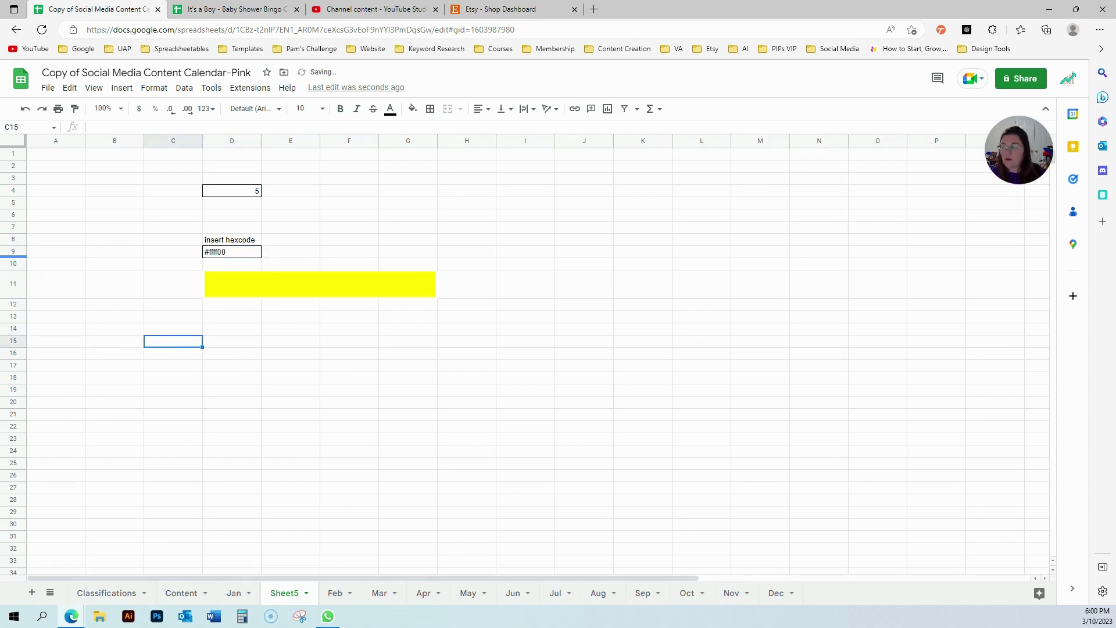